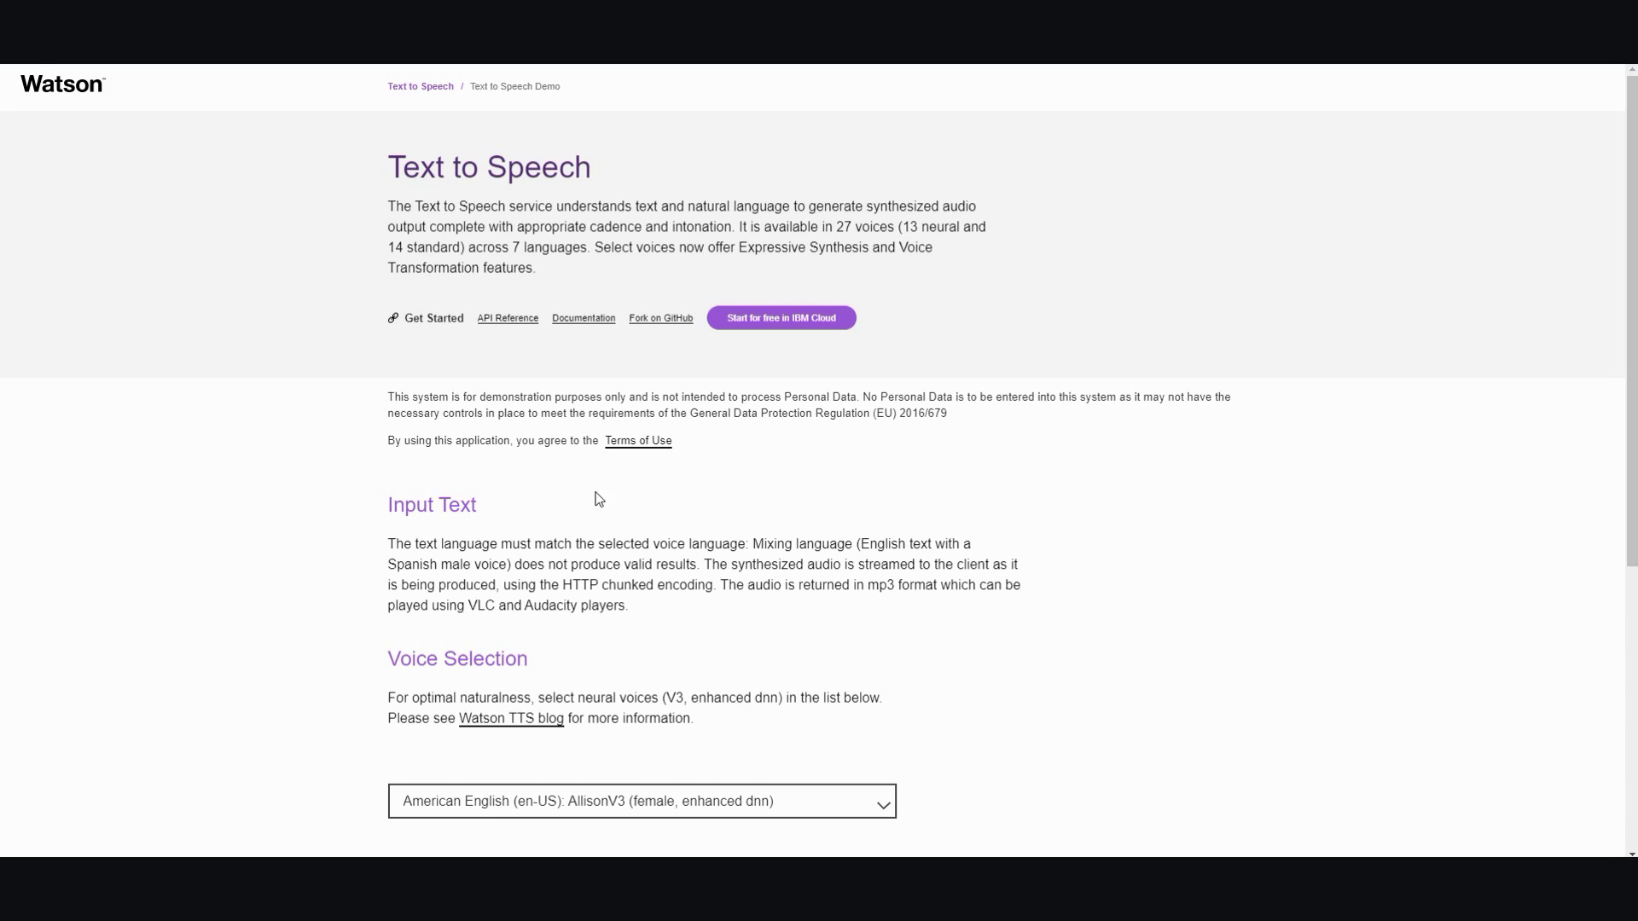
- Copy the first two Steve's Life paragraphs from the English reading website
scroll(602, 516, down, 3)
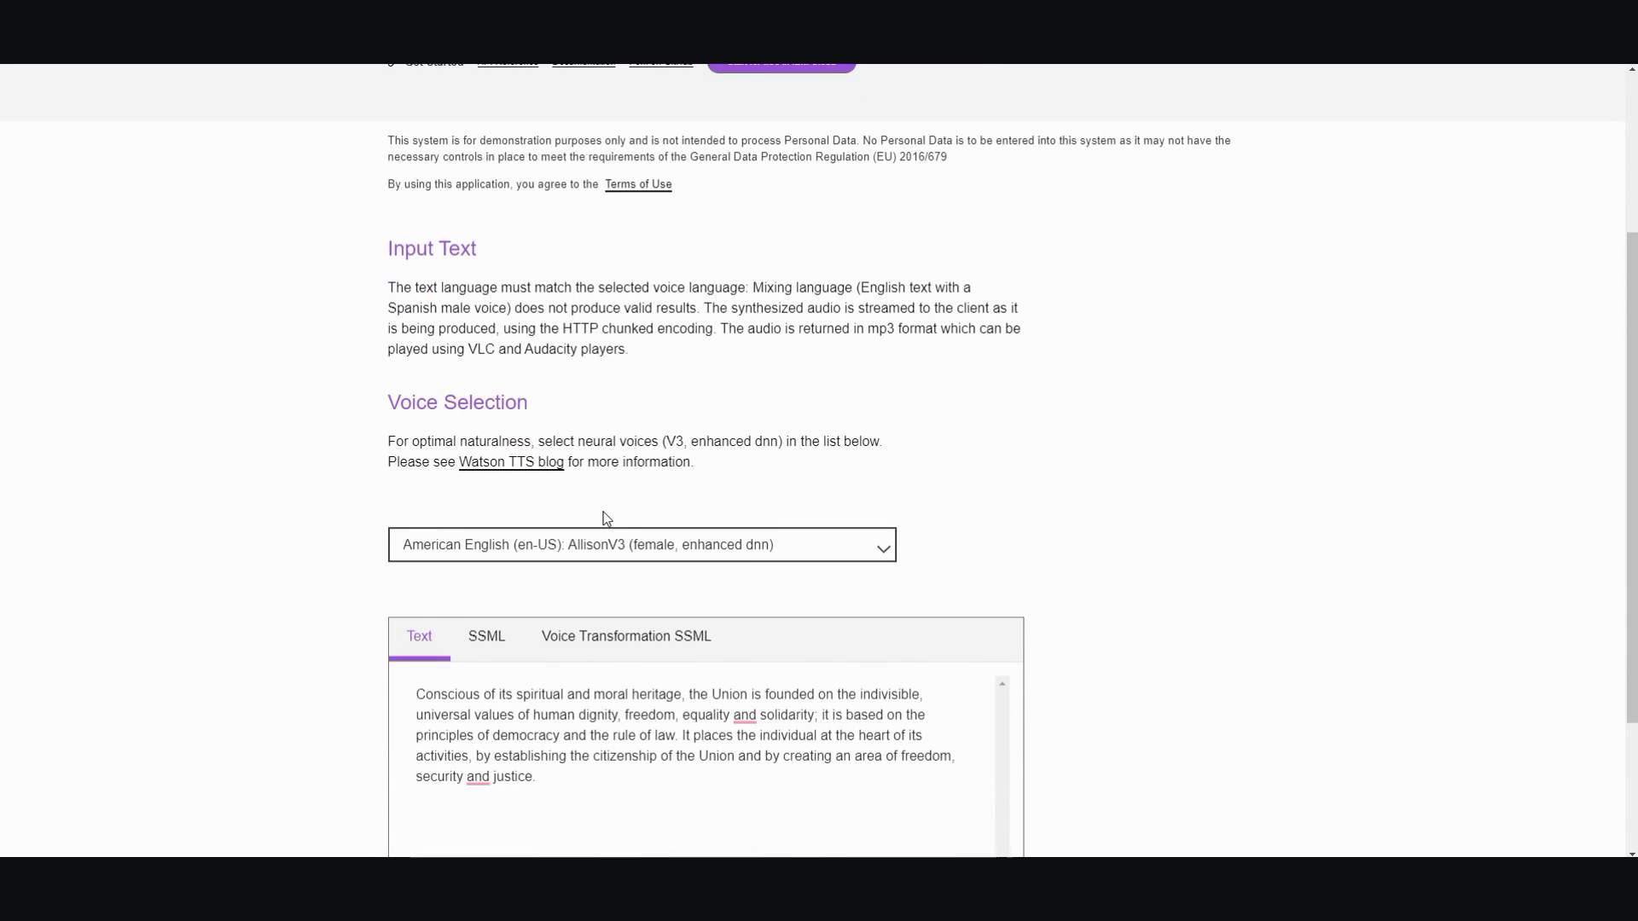
scroll(602, 512, down, 2)
scroll(604, 511, down, 1)
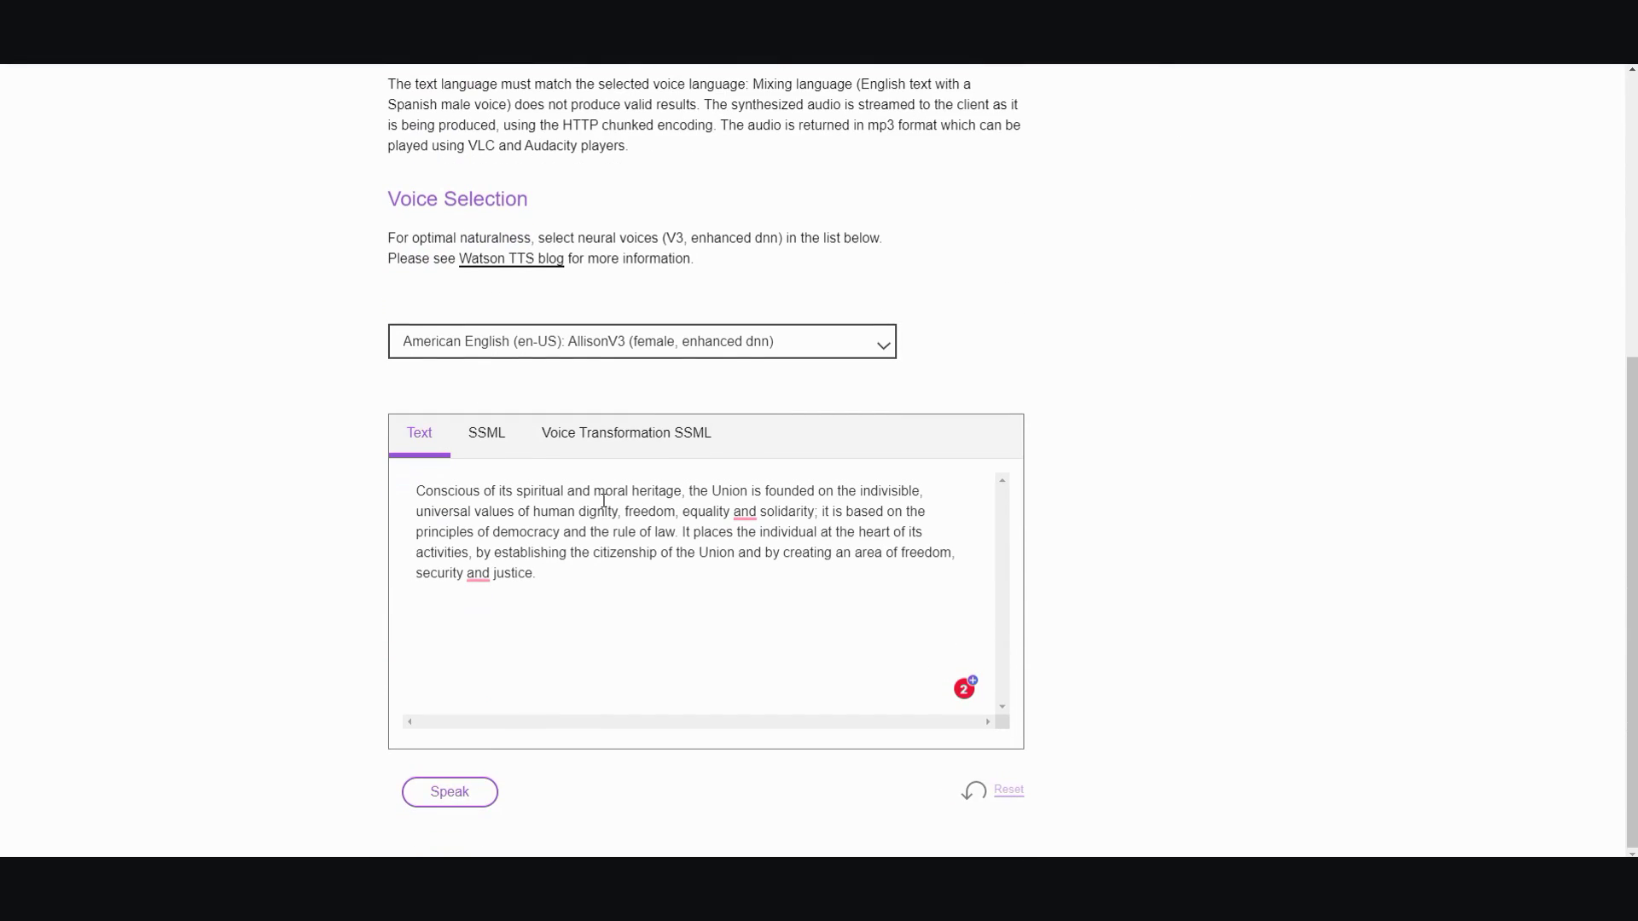
scroll(609, 535, up, 5)
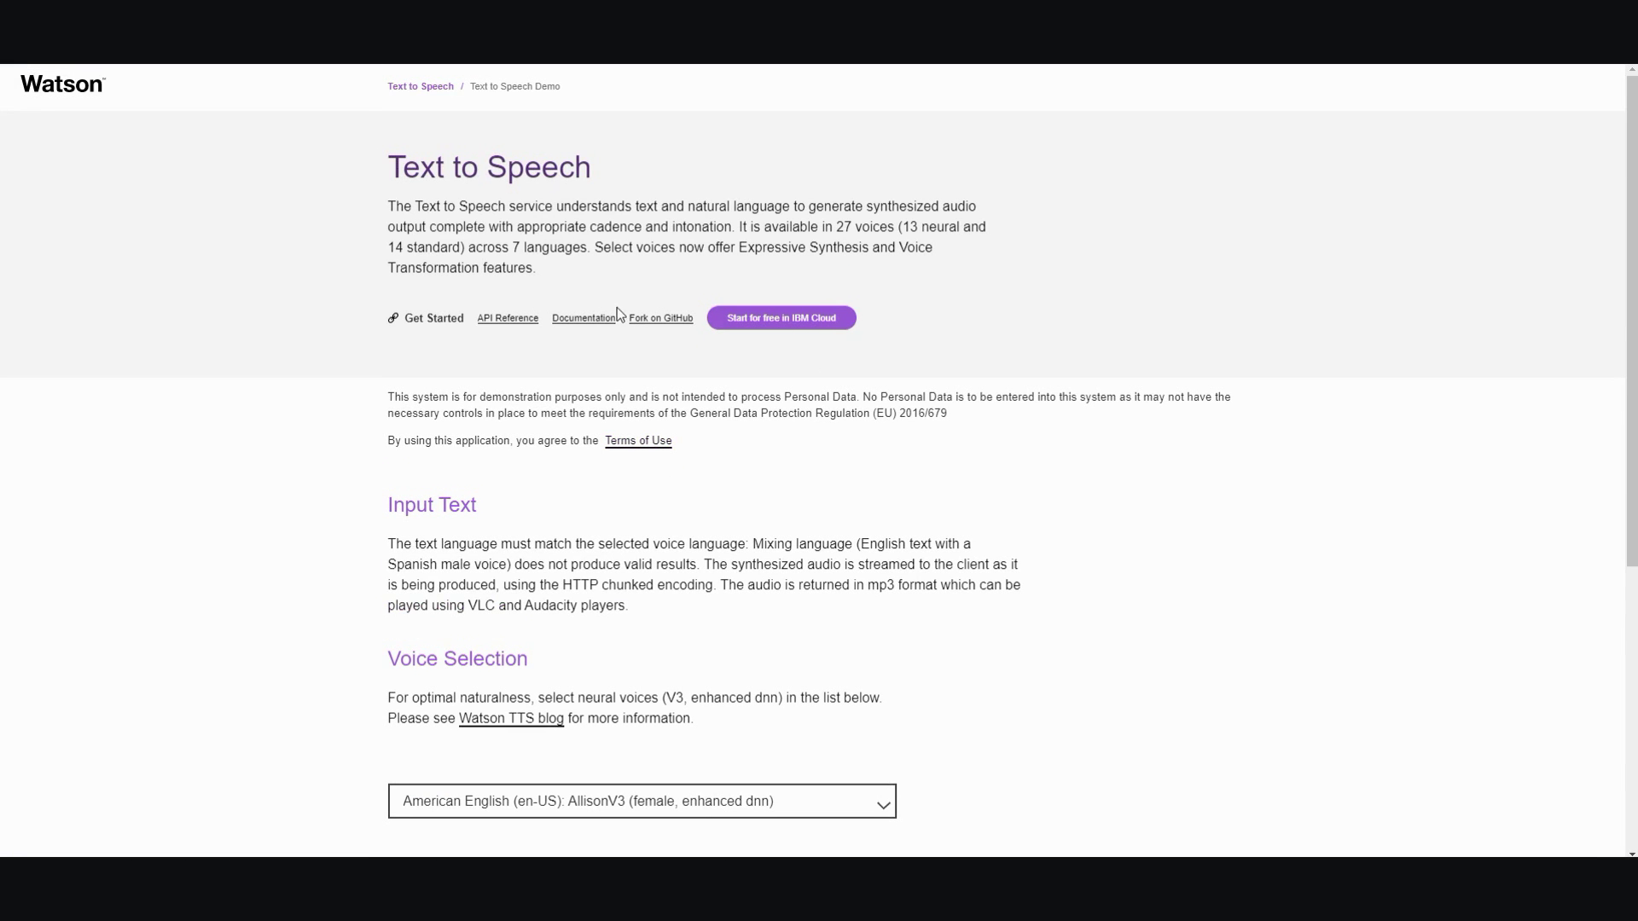
scroll(570, 416, down, 5)
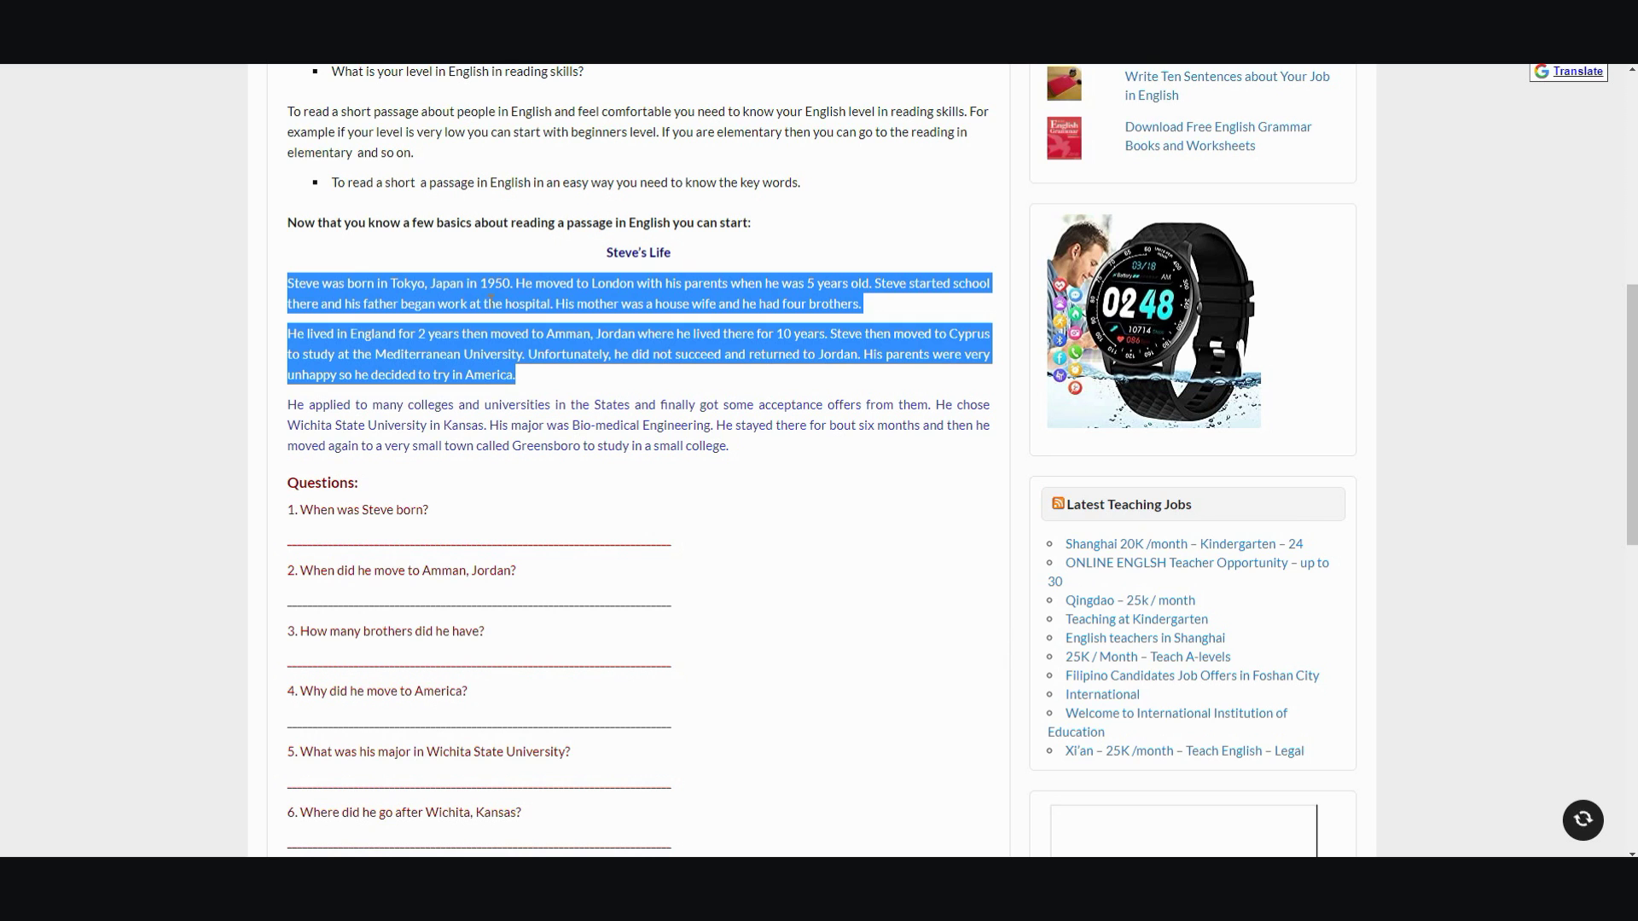
right_click(492, 298)
click(503, 310)
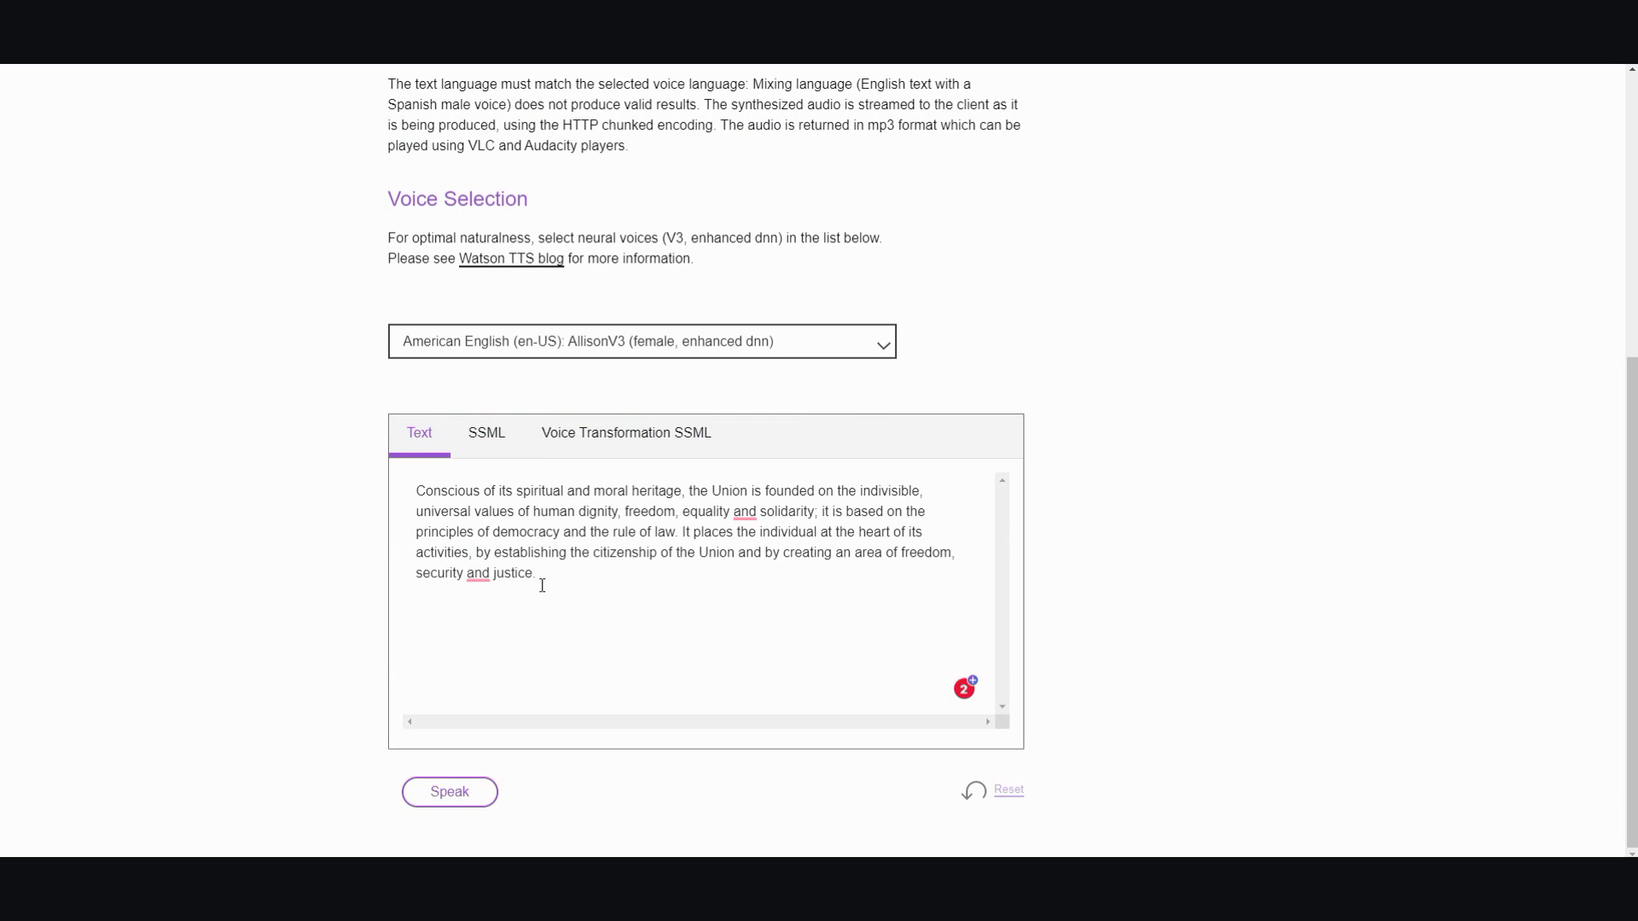
- Replace Watson's sample text with the copied Steve's Life paragraphs
drag(541, 585, 407, 493)
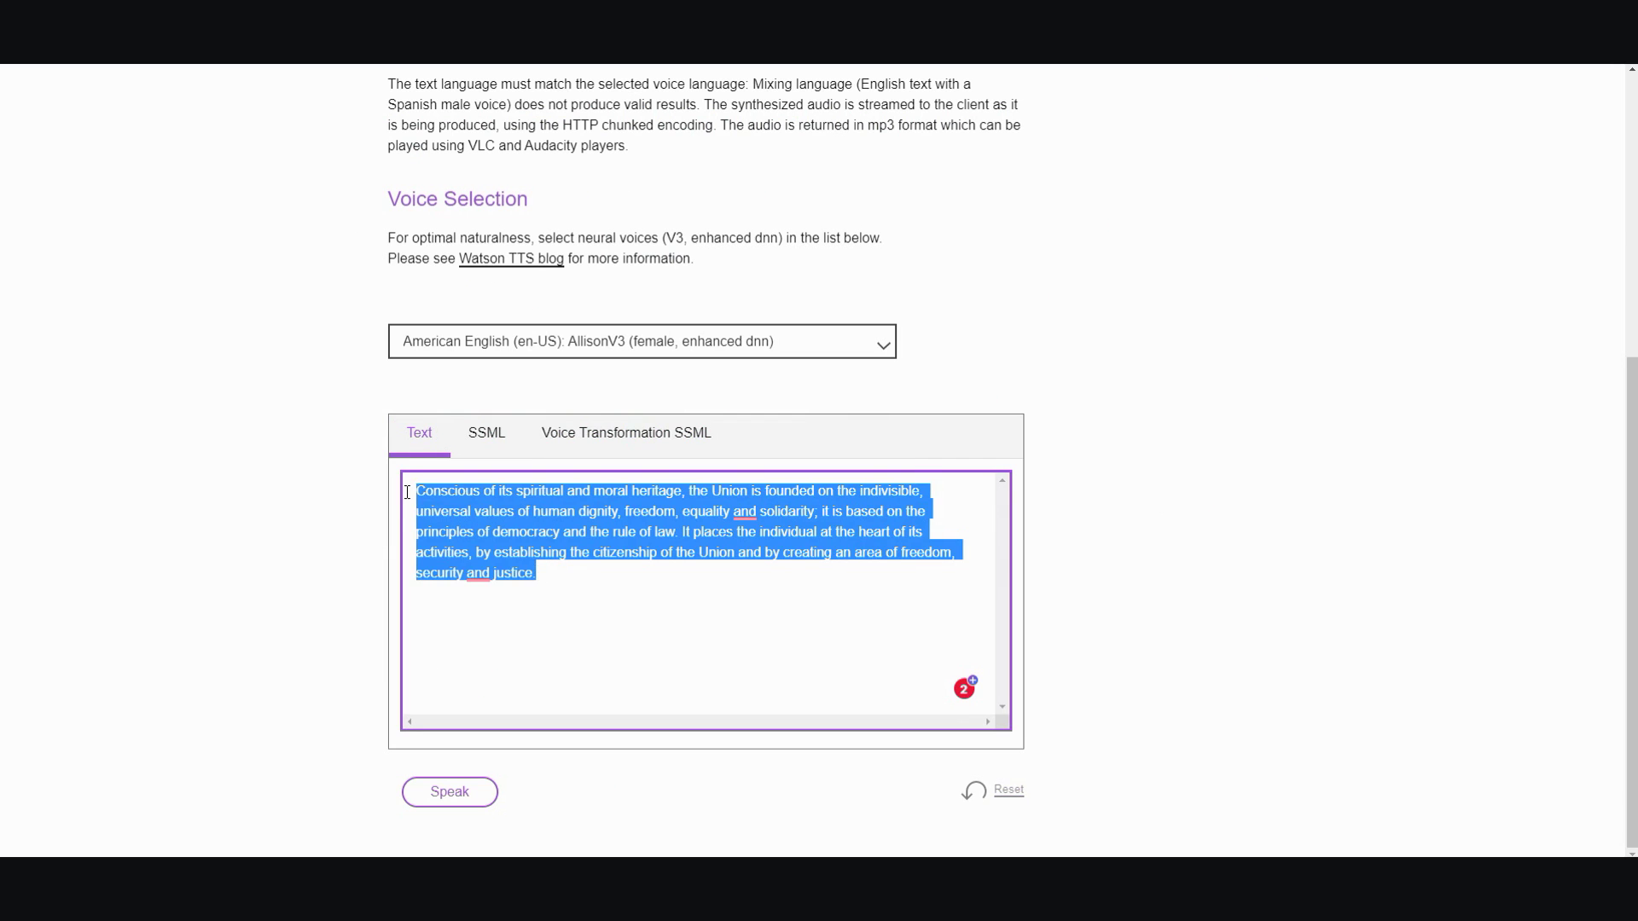
text(Steve was born in Tokyo, Japan in 1950. He moved to London with his parents when he was 5 years old. Steve started school there and his father began work at the hospital. His mother was a house wife and he had four brothers.  He lived in England for 2 years then moved to Amman, Jordan where he lived there for 10 years. Steve then moved to Cyprus to study at the Mediterranean University. Unfortunately, he did not succeed and returned to Jordan. His parents were very unhappy so he decided to try in America.)
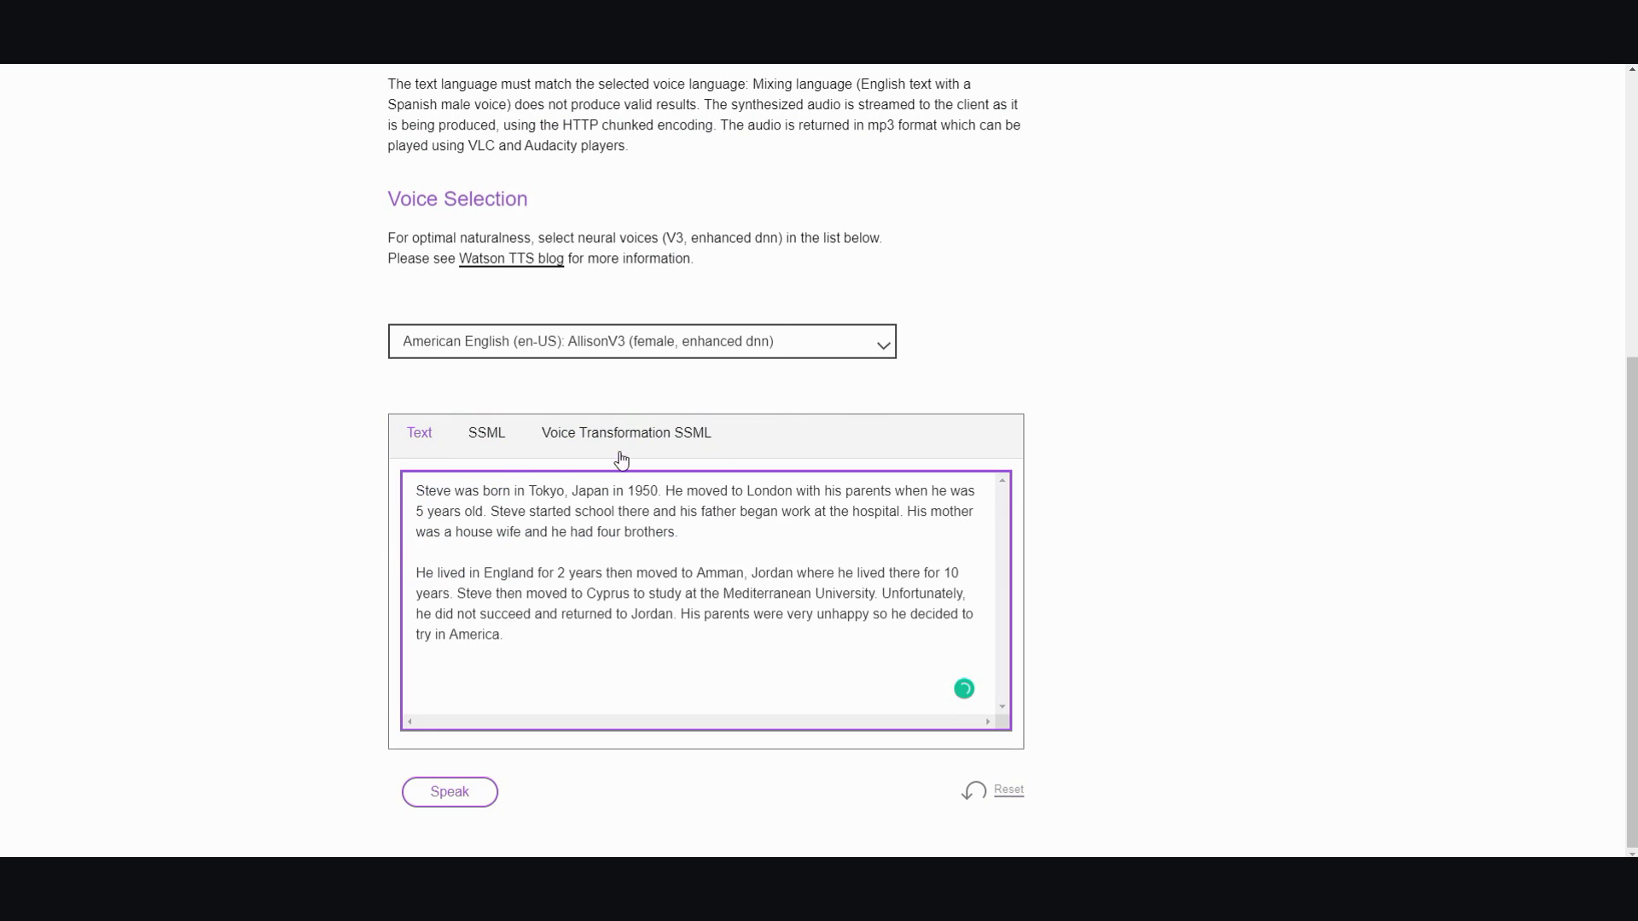
click(872, 350)
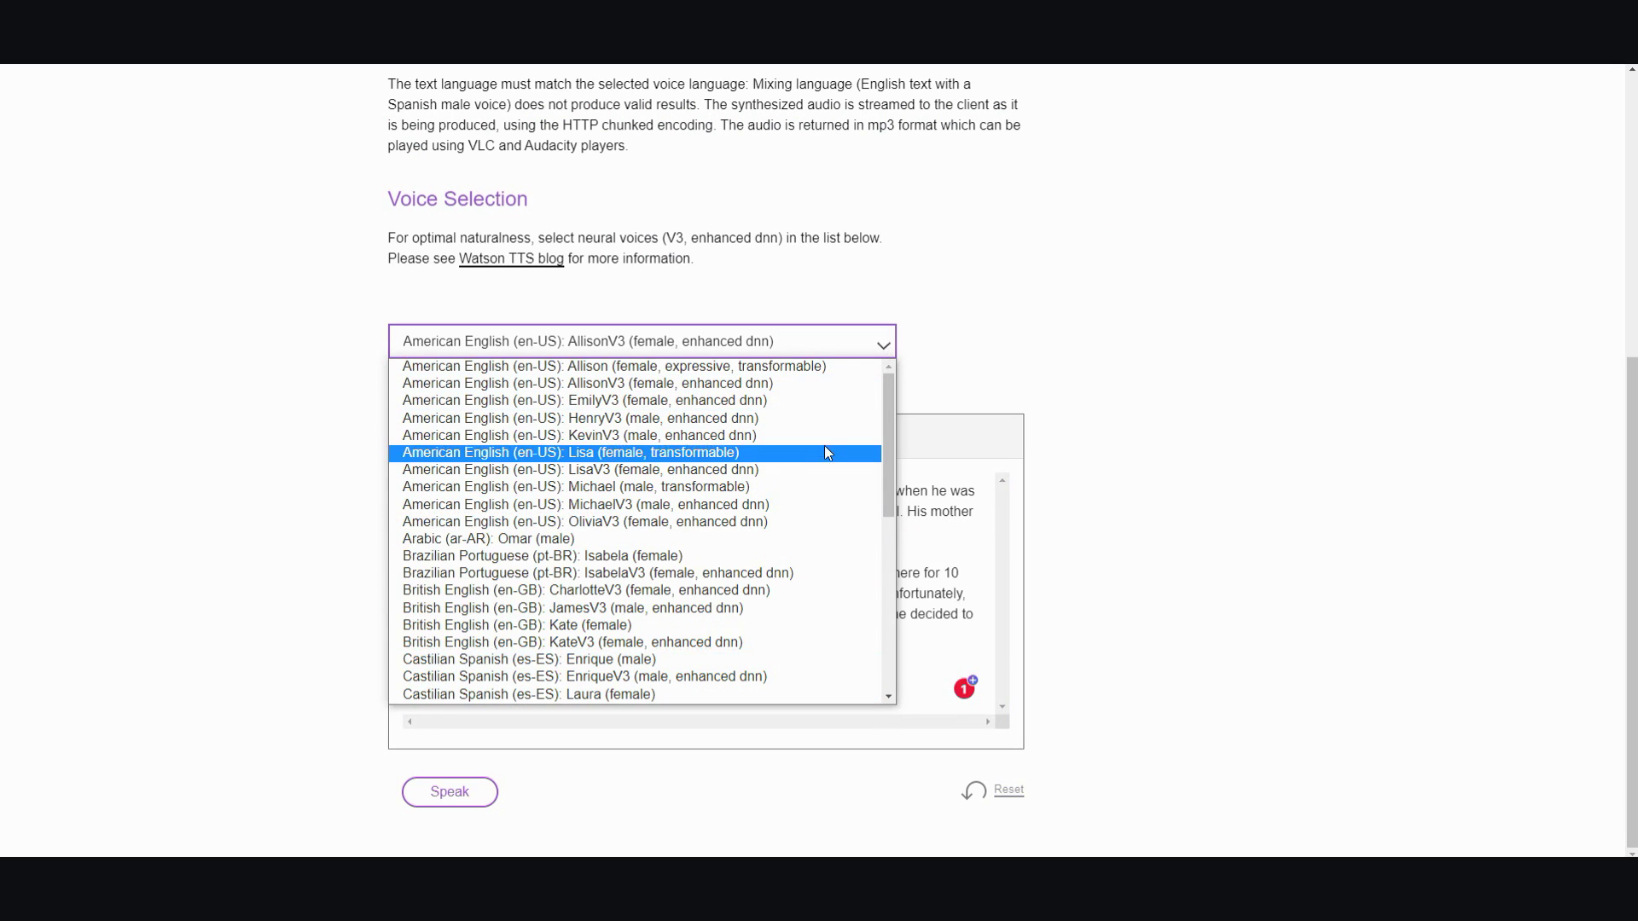
- Synthesize the Steve passage in the AllisonV3 voice and play the 30-second clip
click(831, 390)
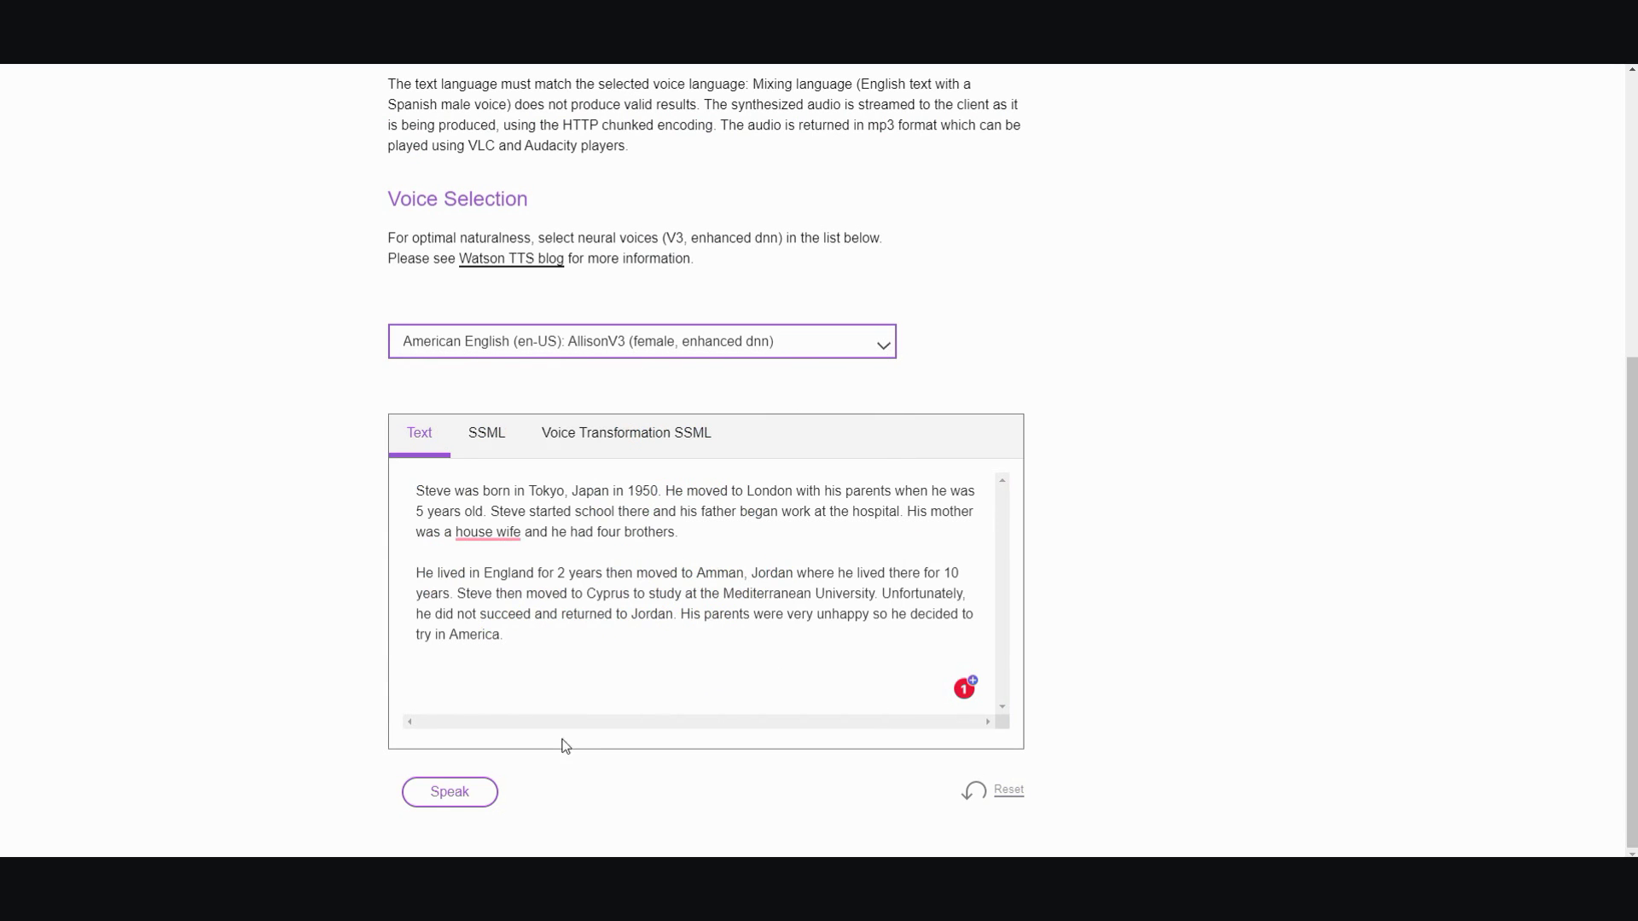
click(443, 802)
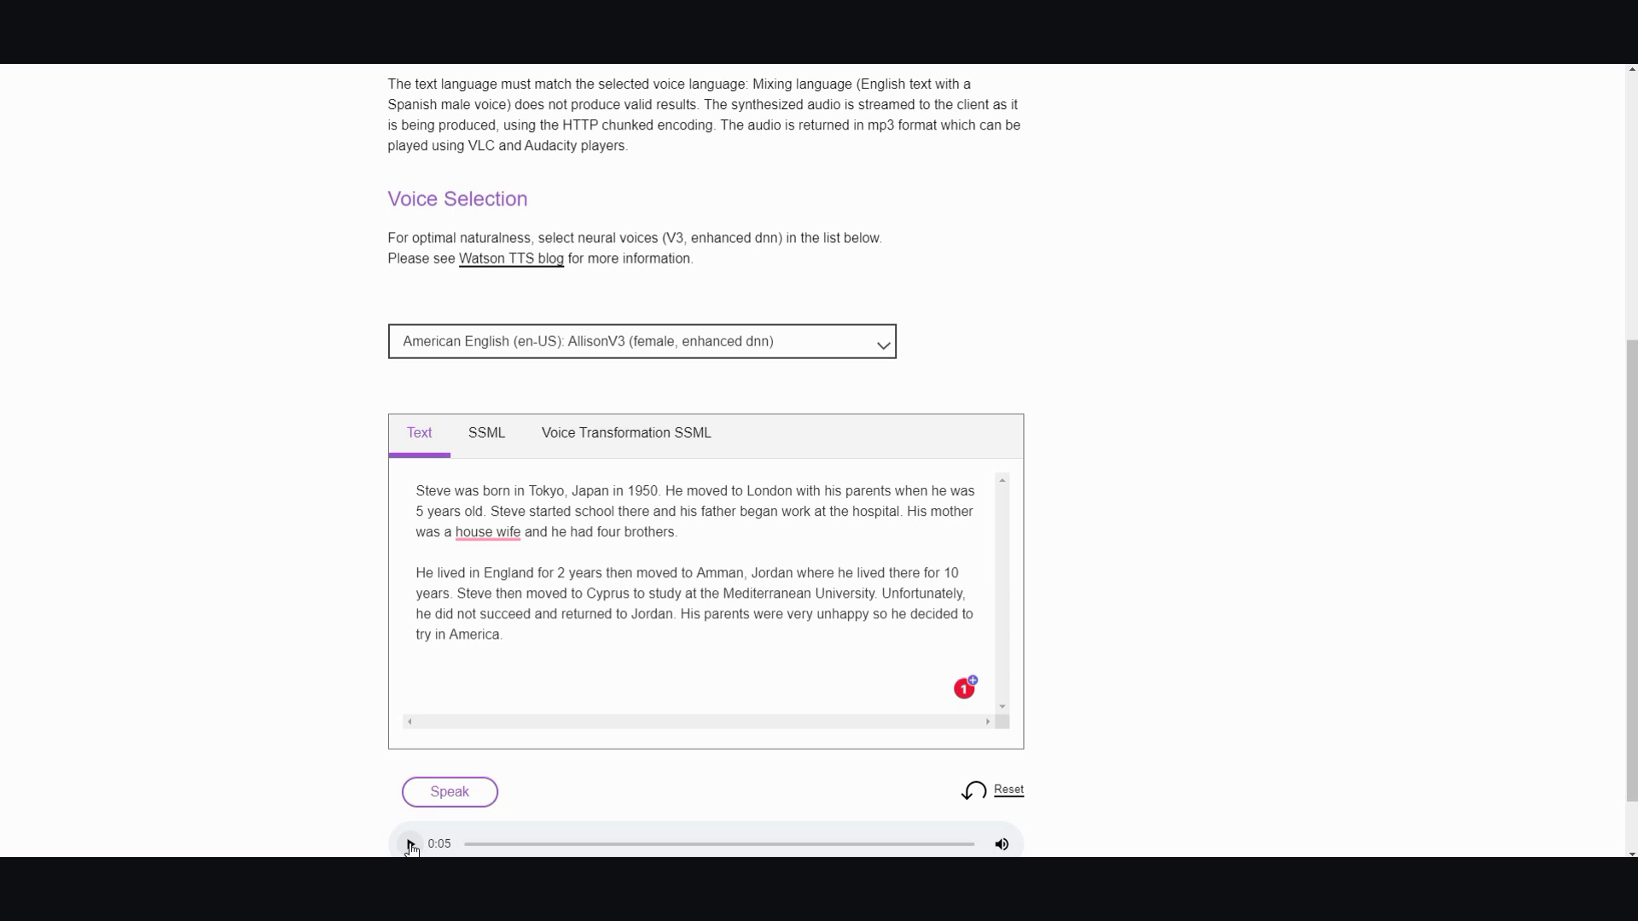
click(411, 846)
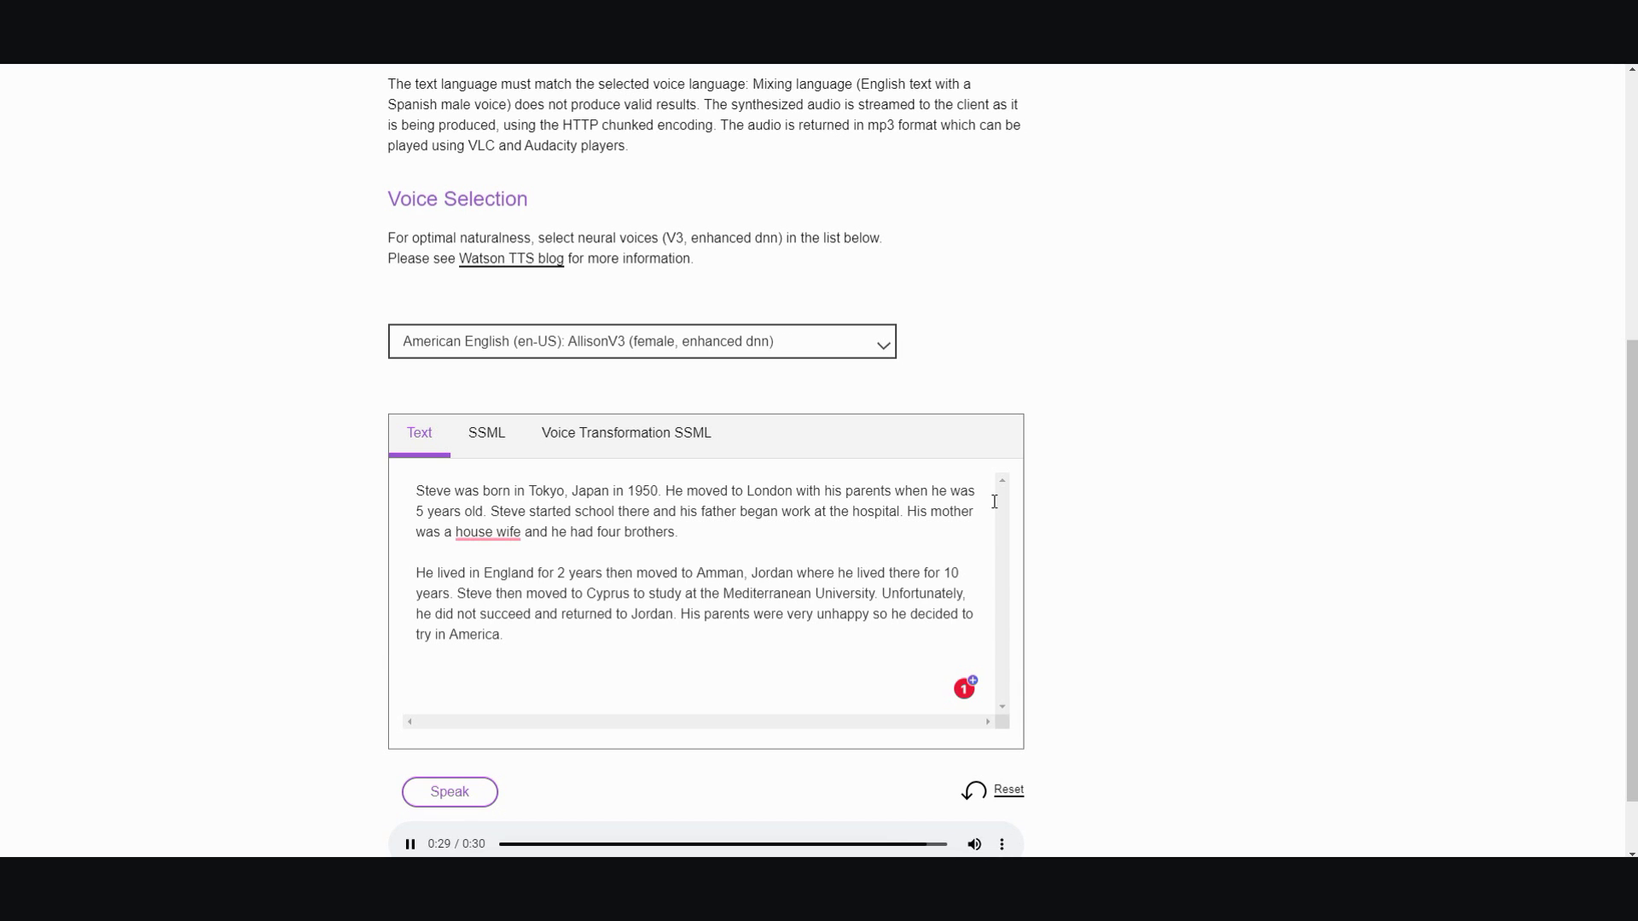
click(884, 344)
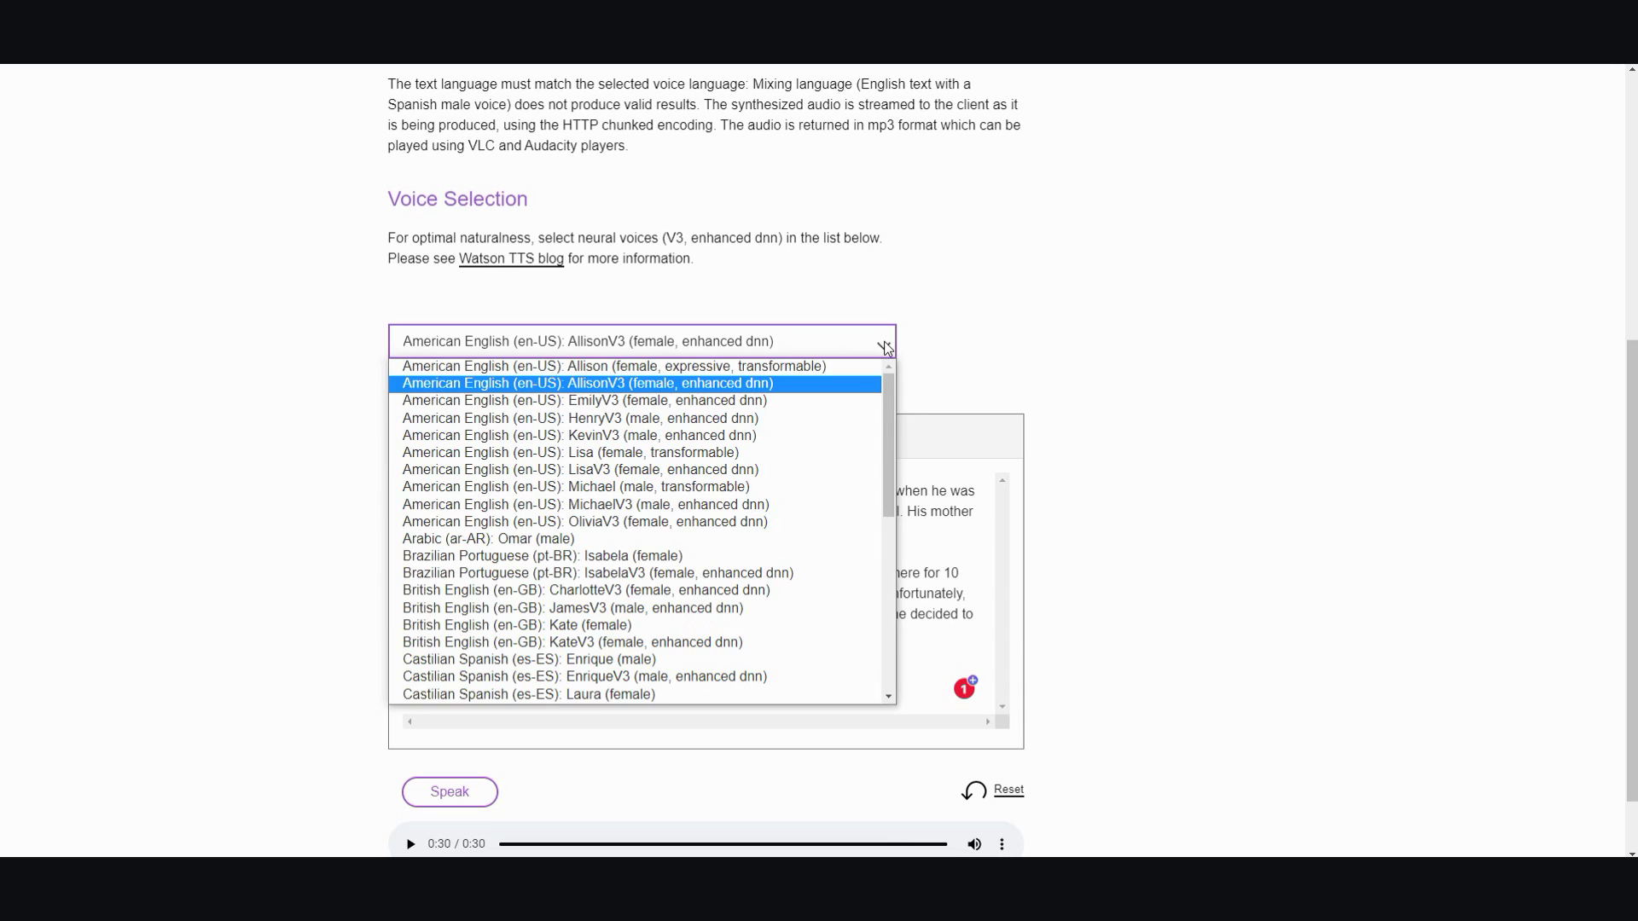
- Switch to the male HenryV3 voice and regenerate the speech as a 27-second clip
click(829, 418)
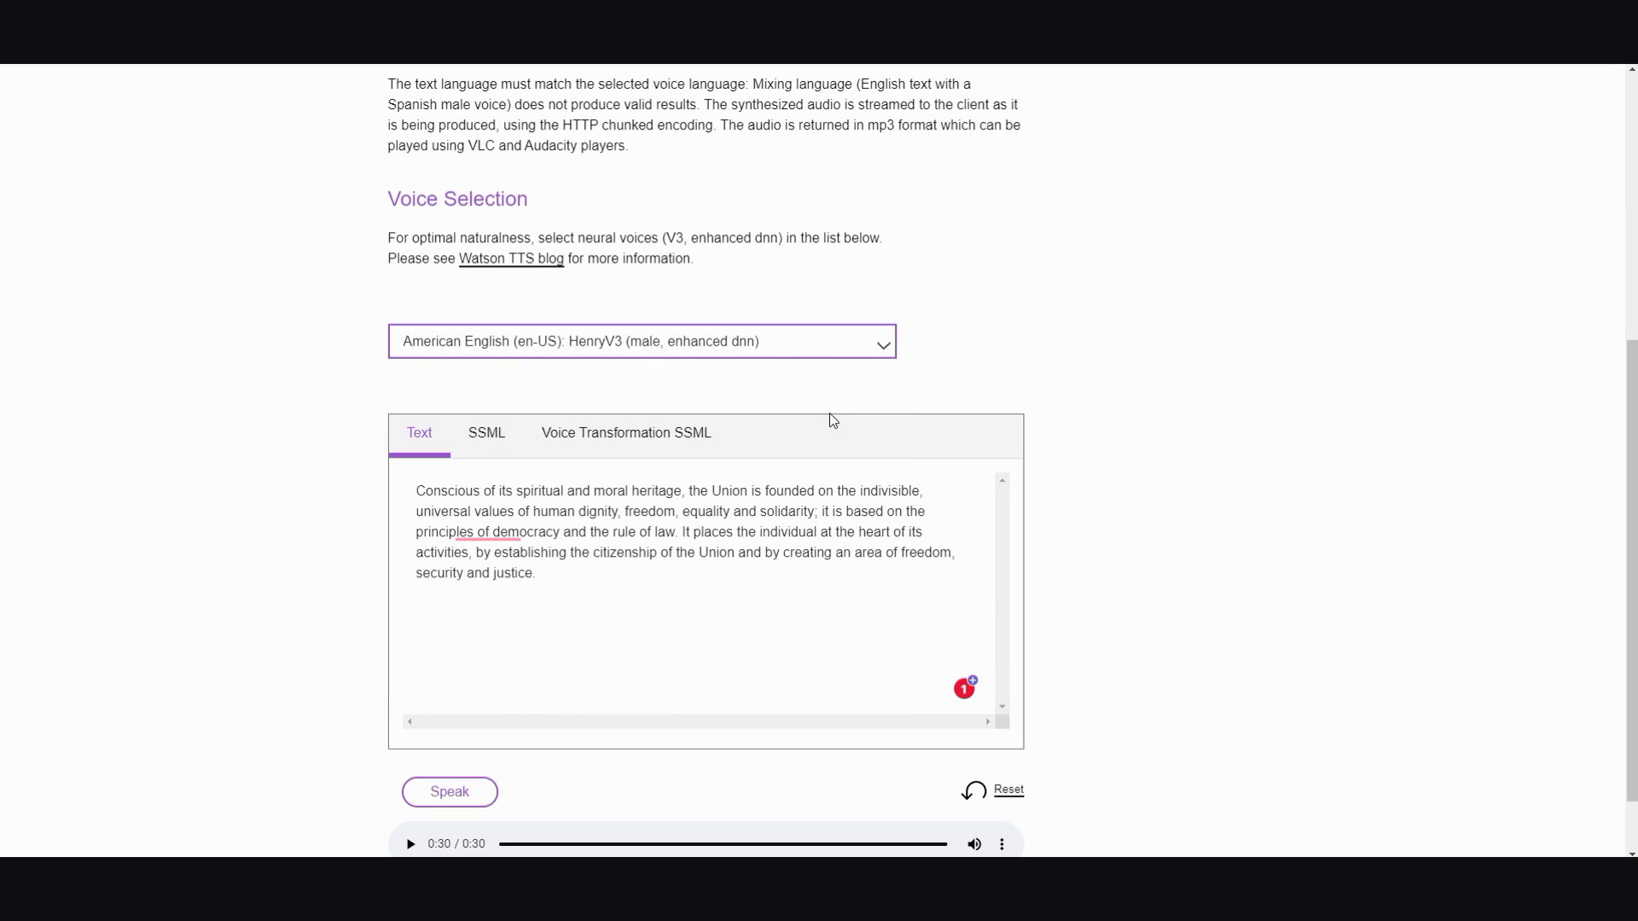
click(447, 796)
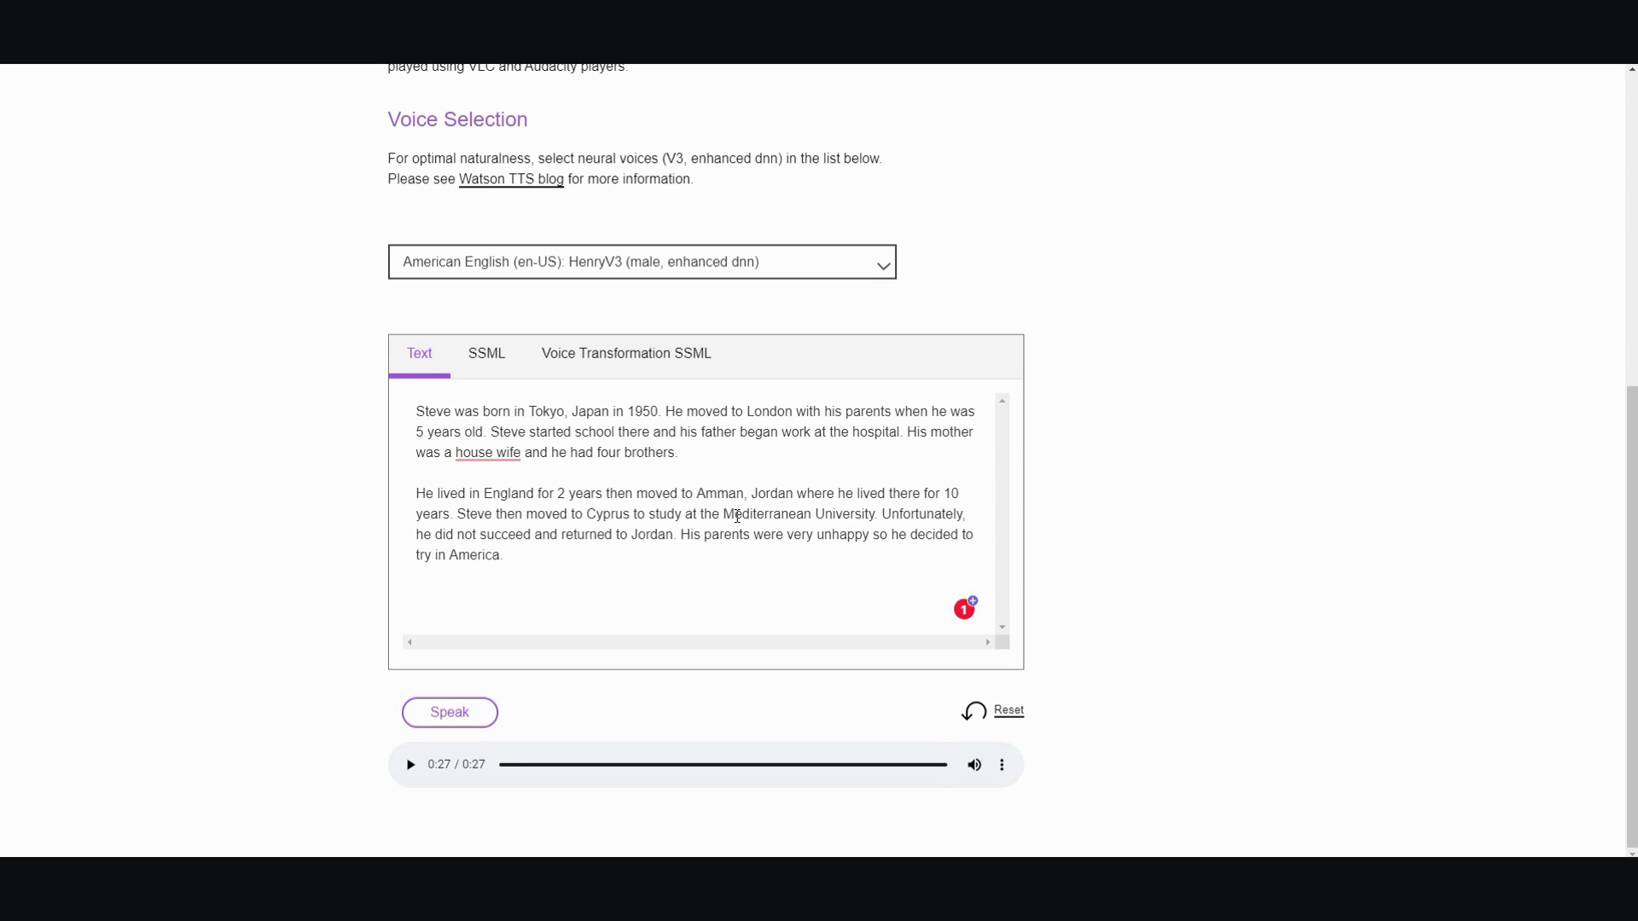
- Save the HenryV3 audio to the Desktop under the name 'synthesize'
right_click(504, 751)
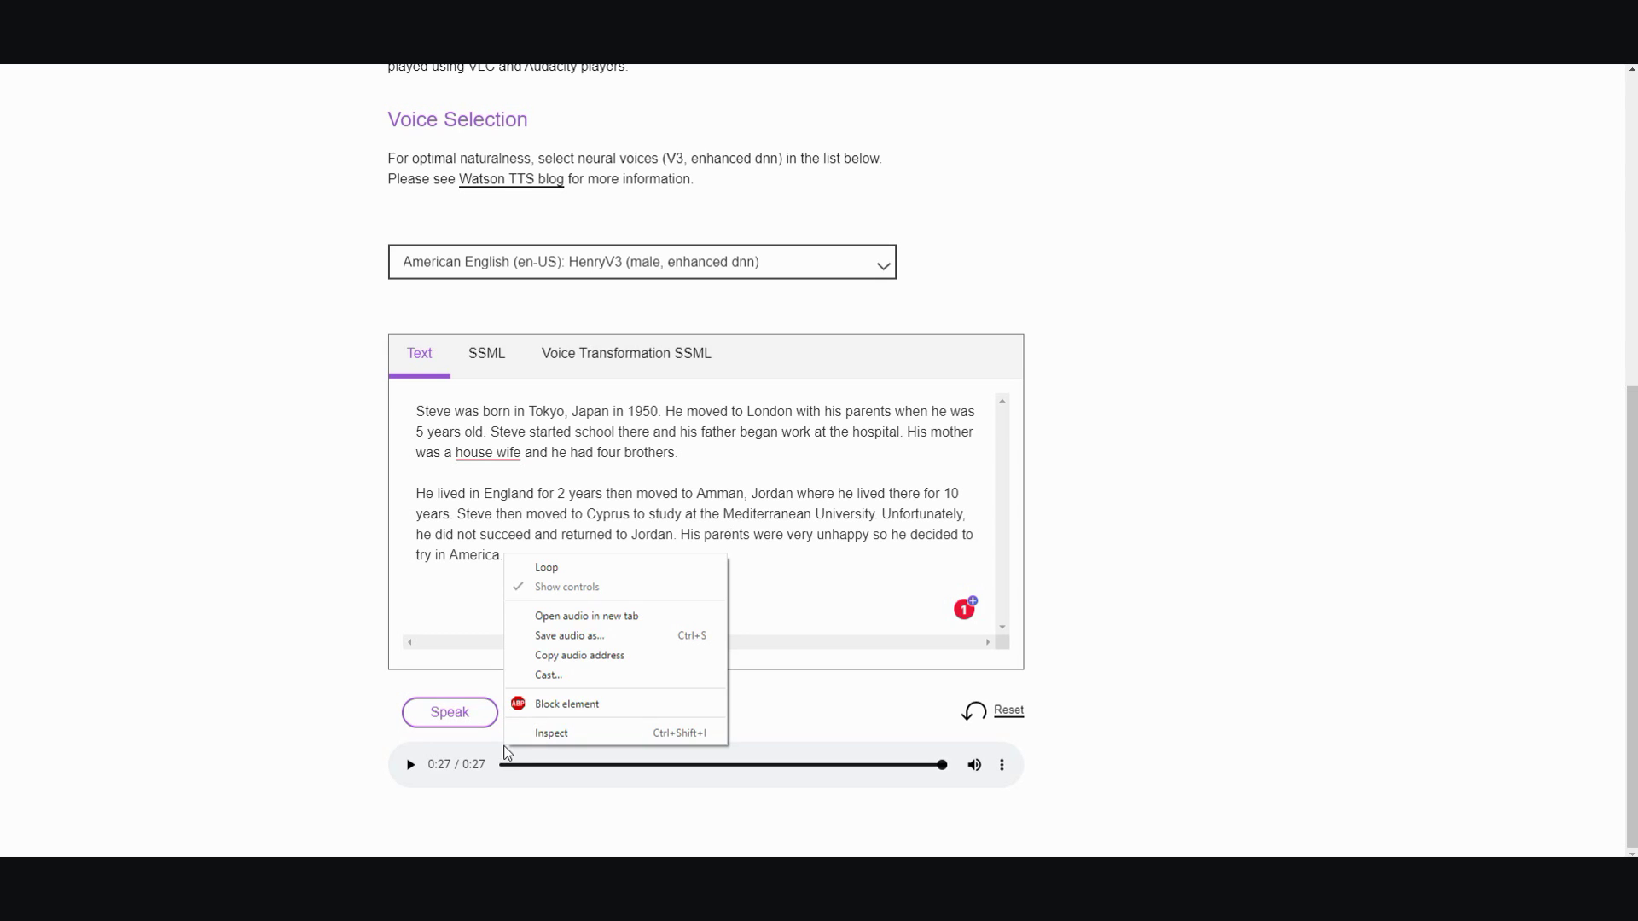
click(571, 638)
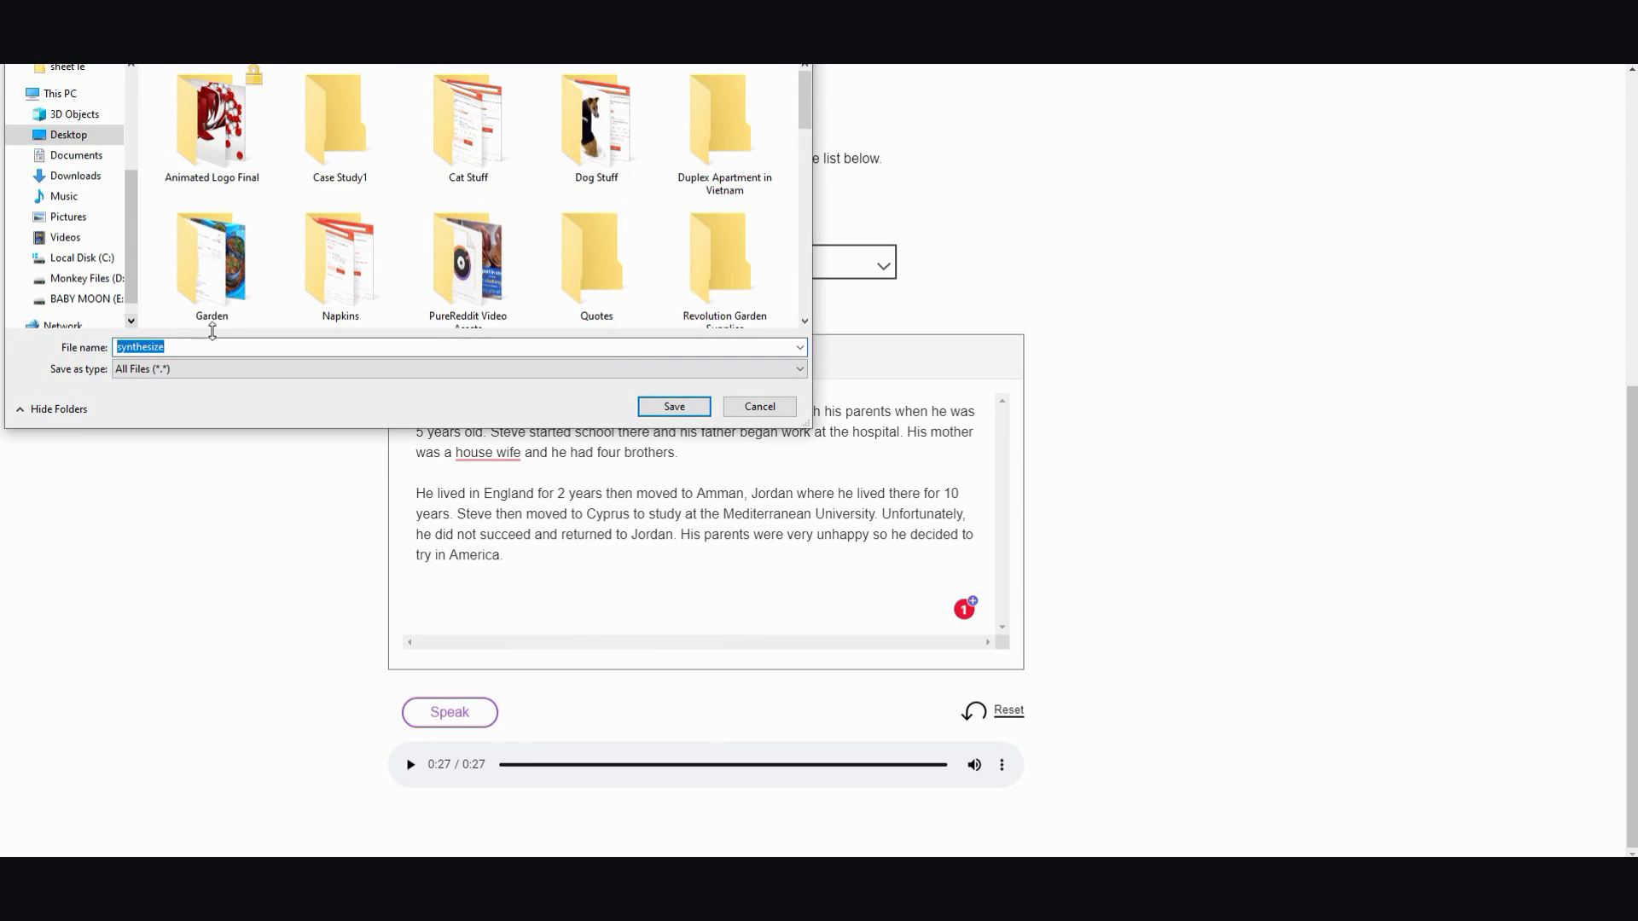
click(689, 410)
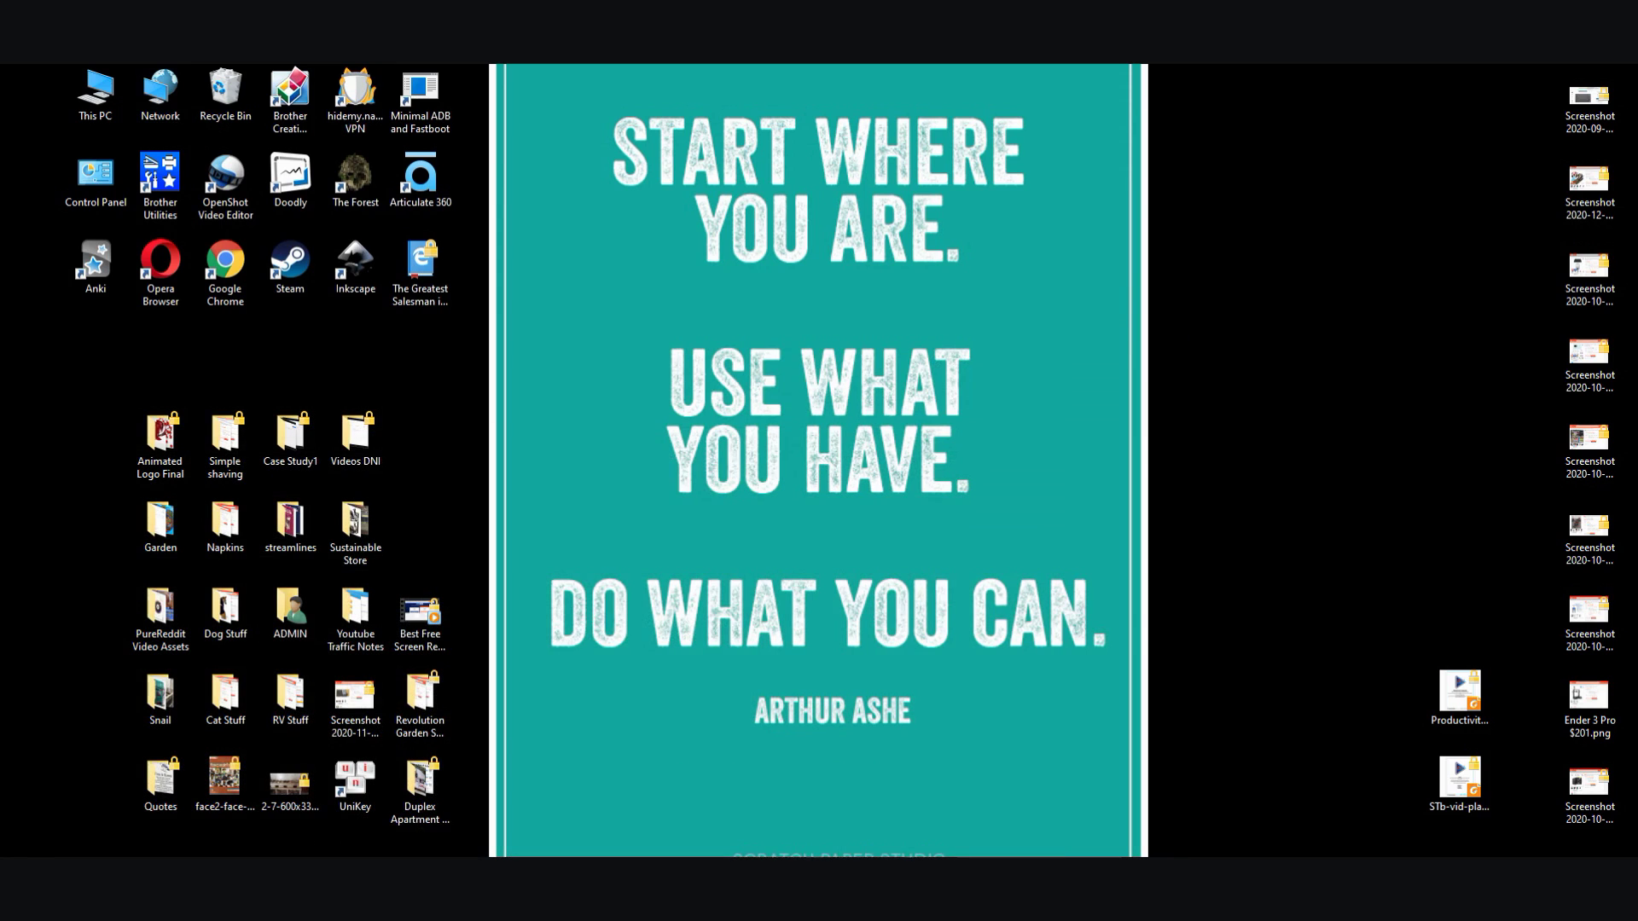
- Play the synthesize file from the desktop in Windows Media Player
drag(1021, 248, 550, 367)
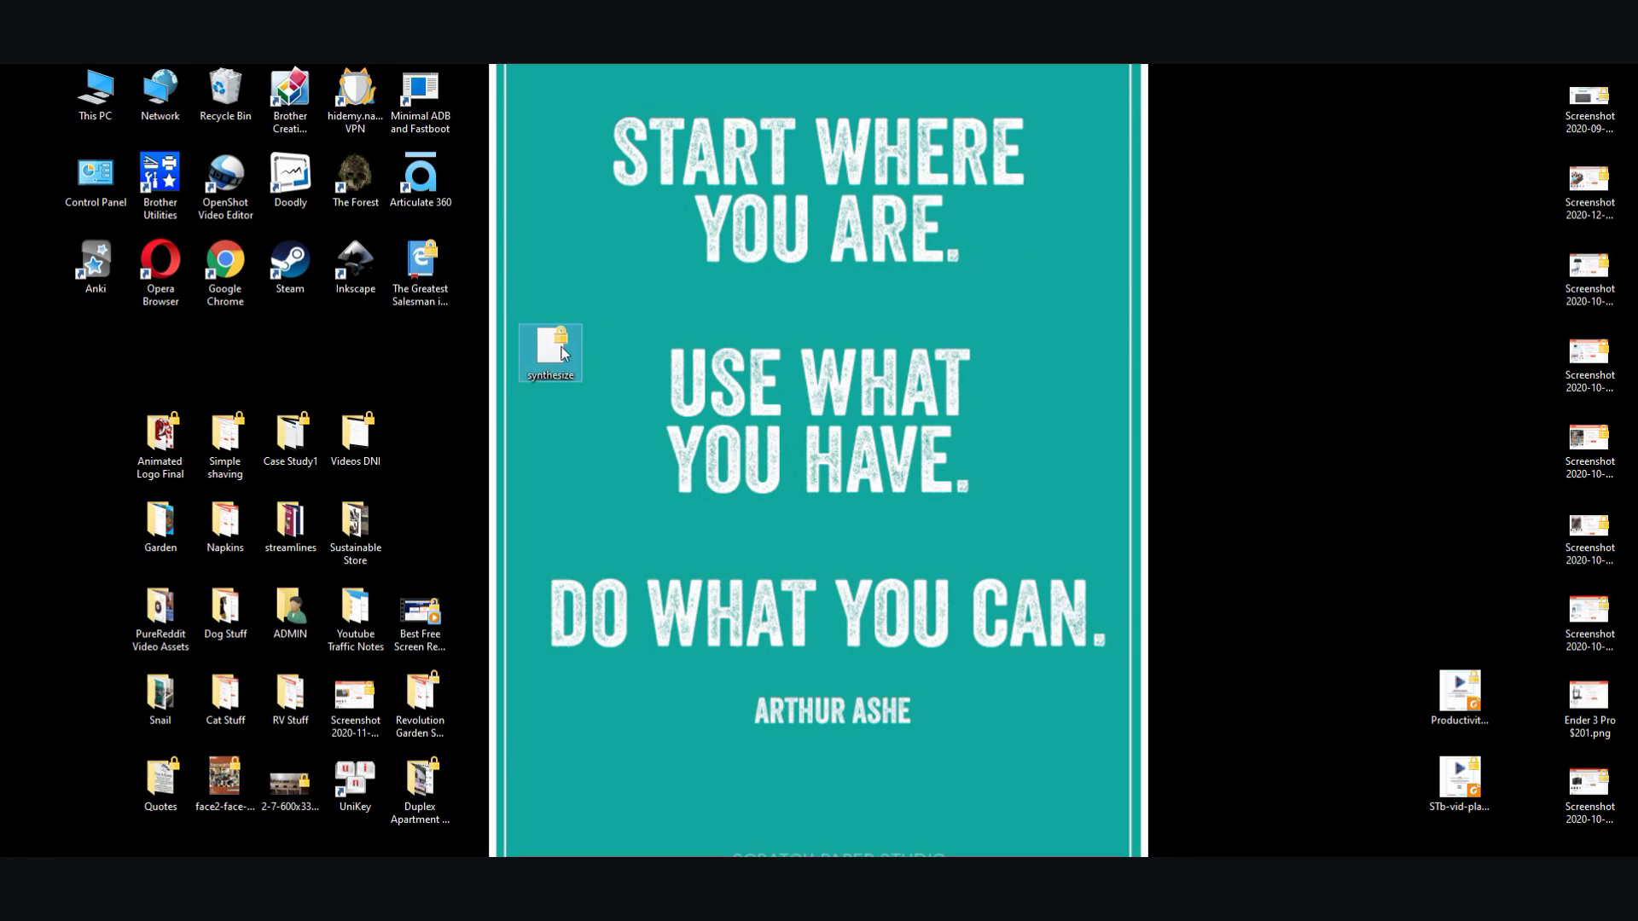
double_click(550, 363)
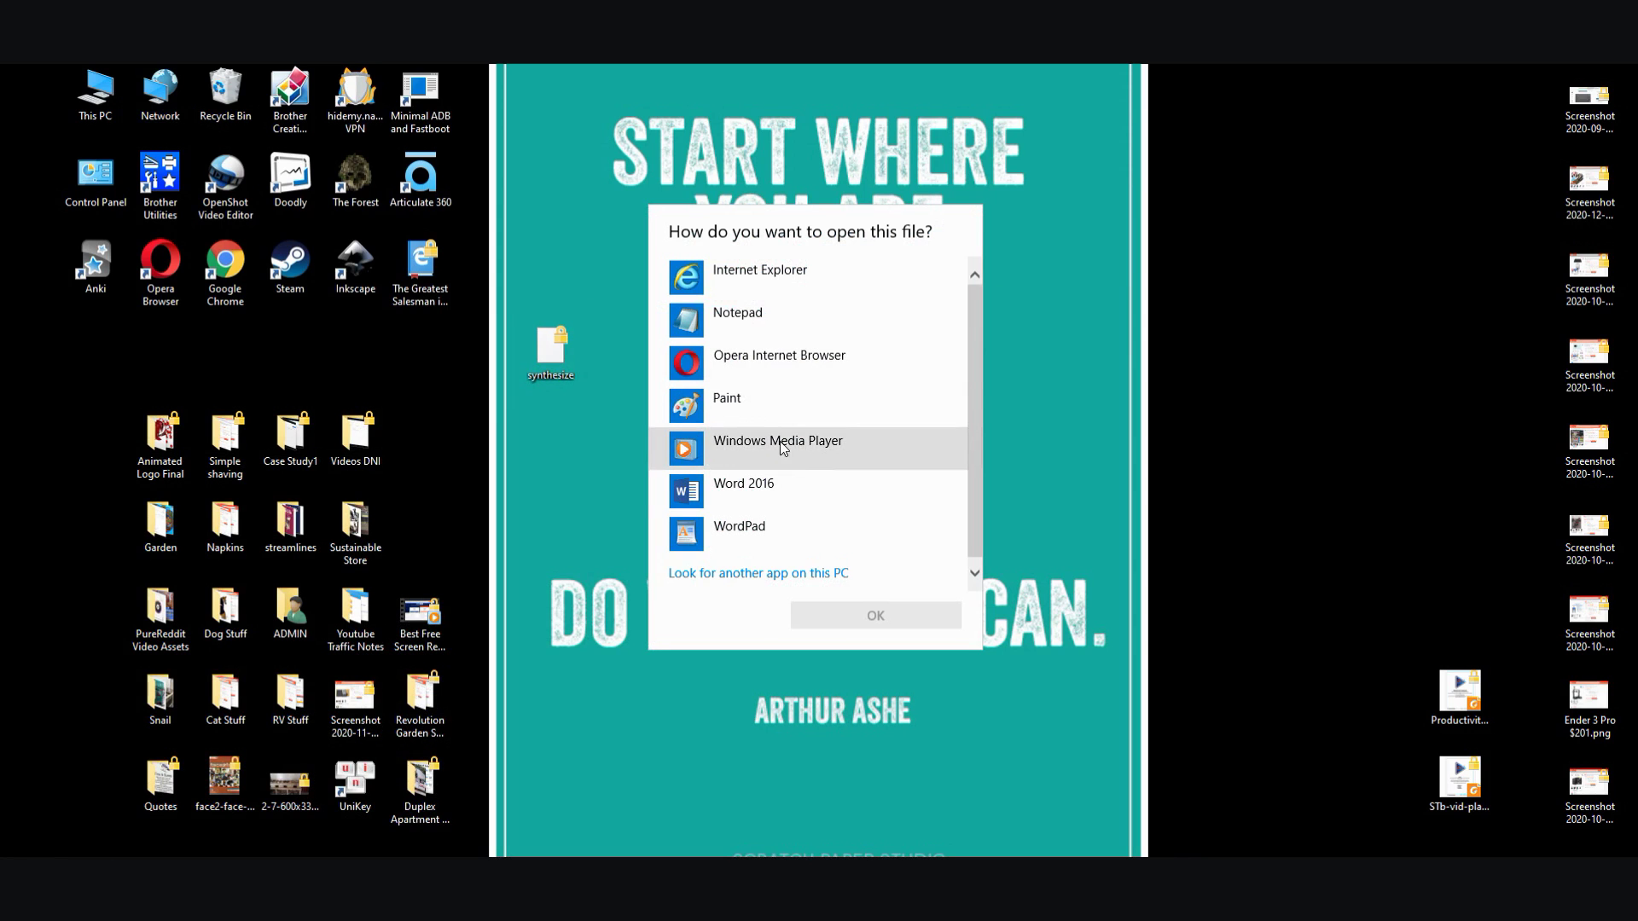
click(816, 450)
click(870, 615)
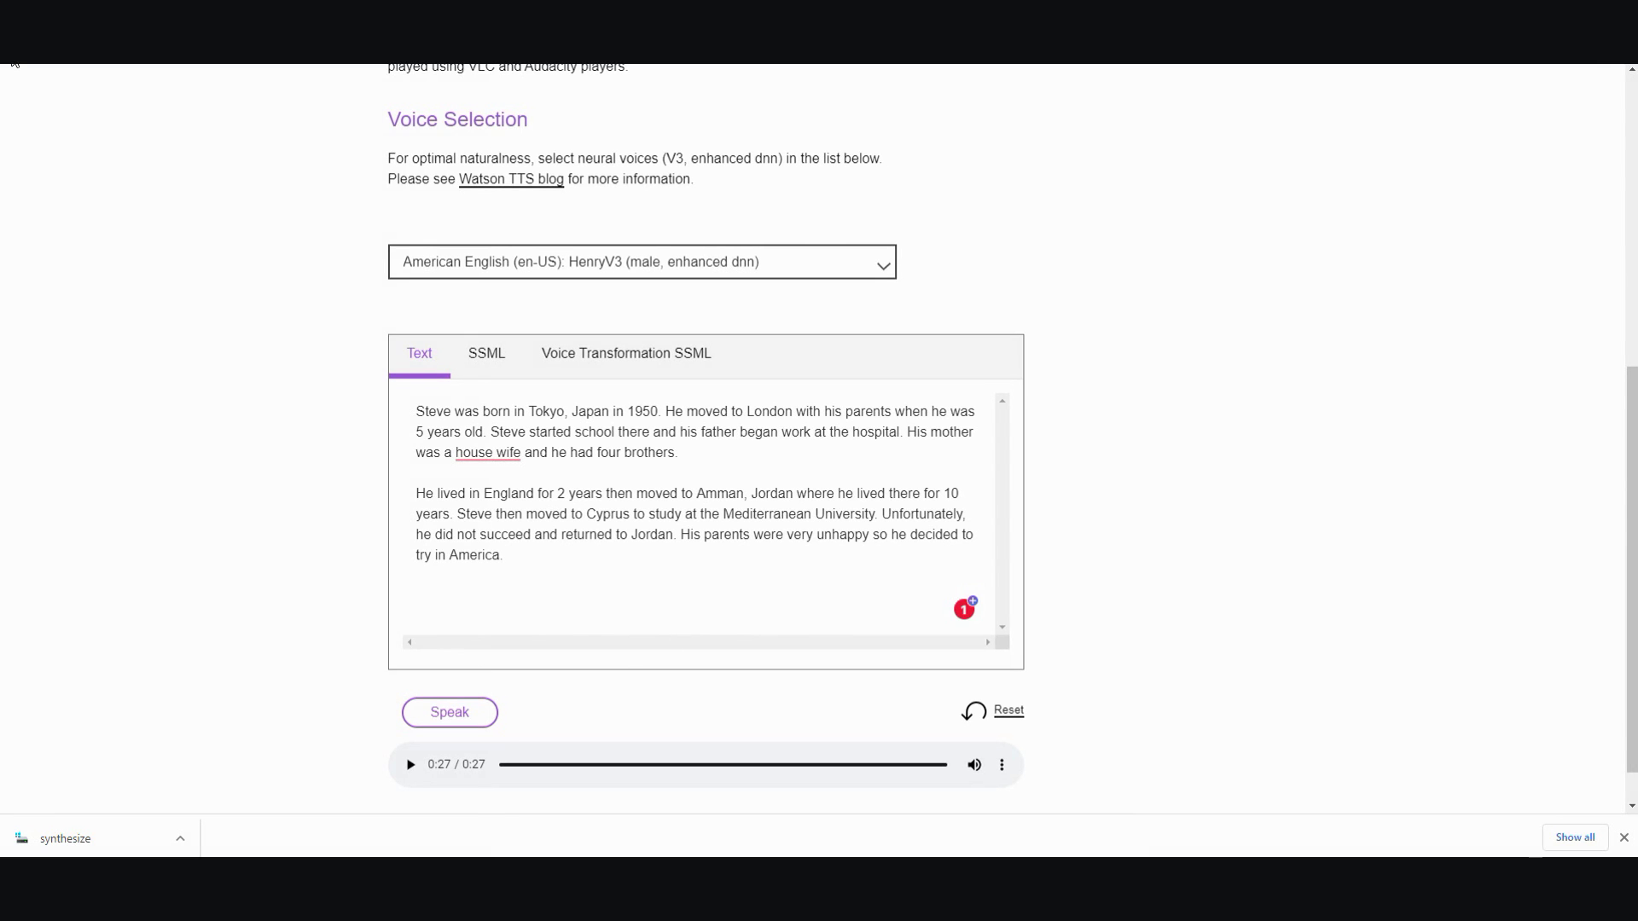
scroll(15, 63, up, 6)
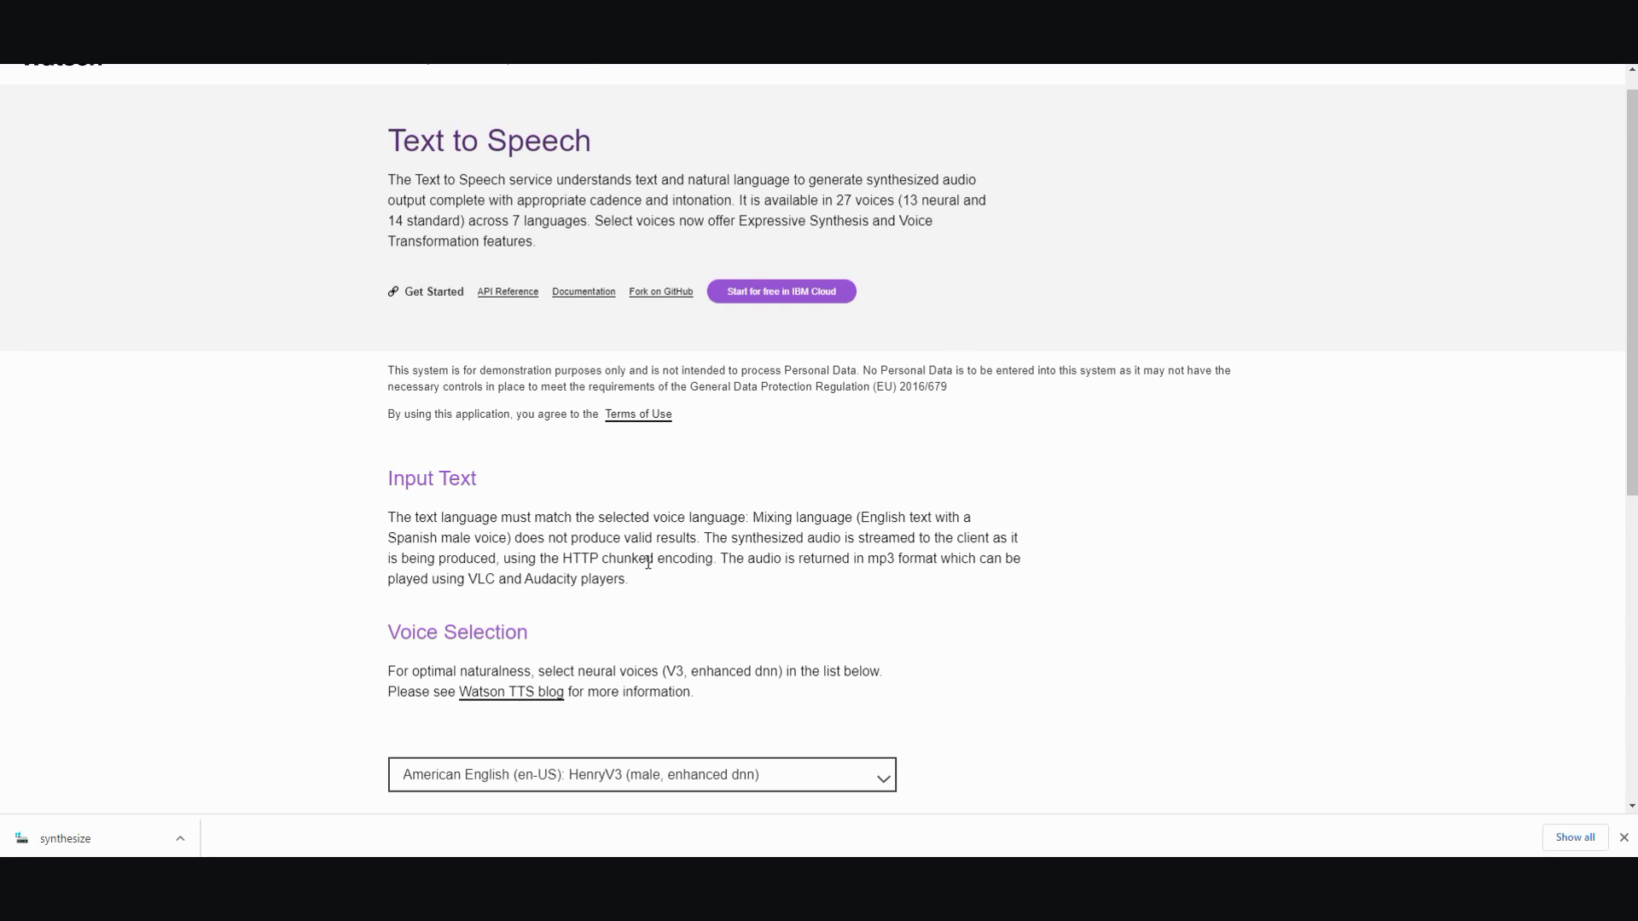
scroll(603, 515, down, 7)
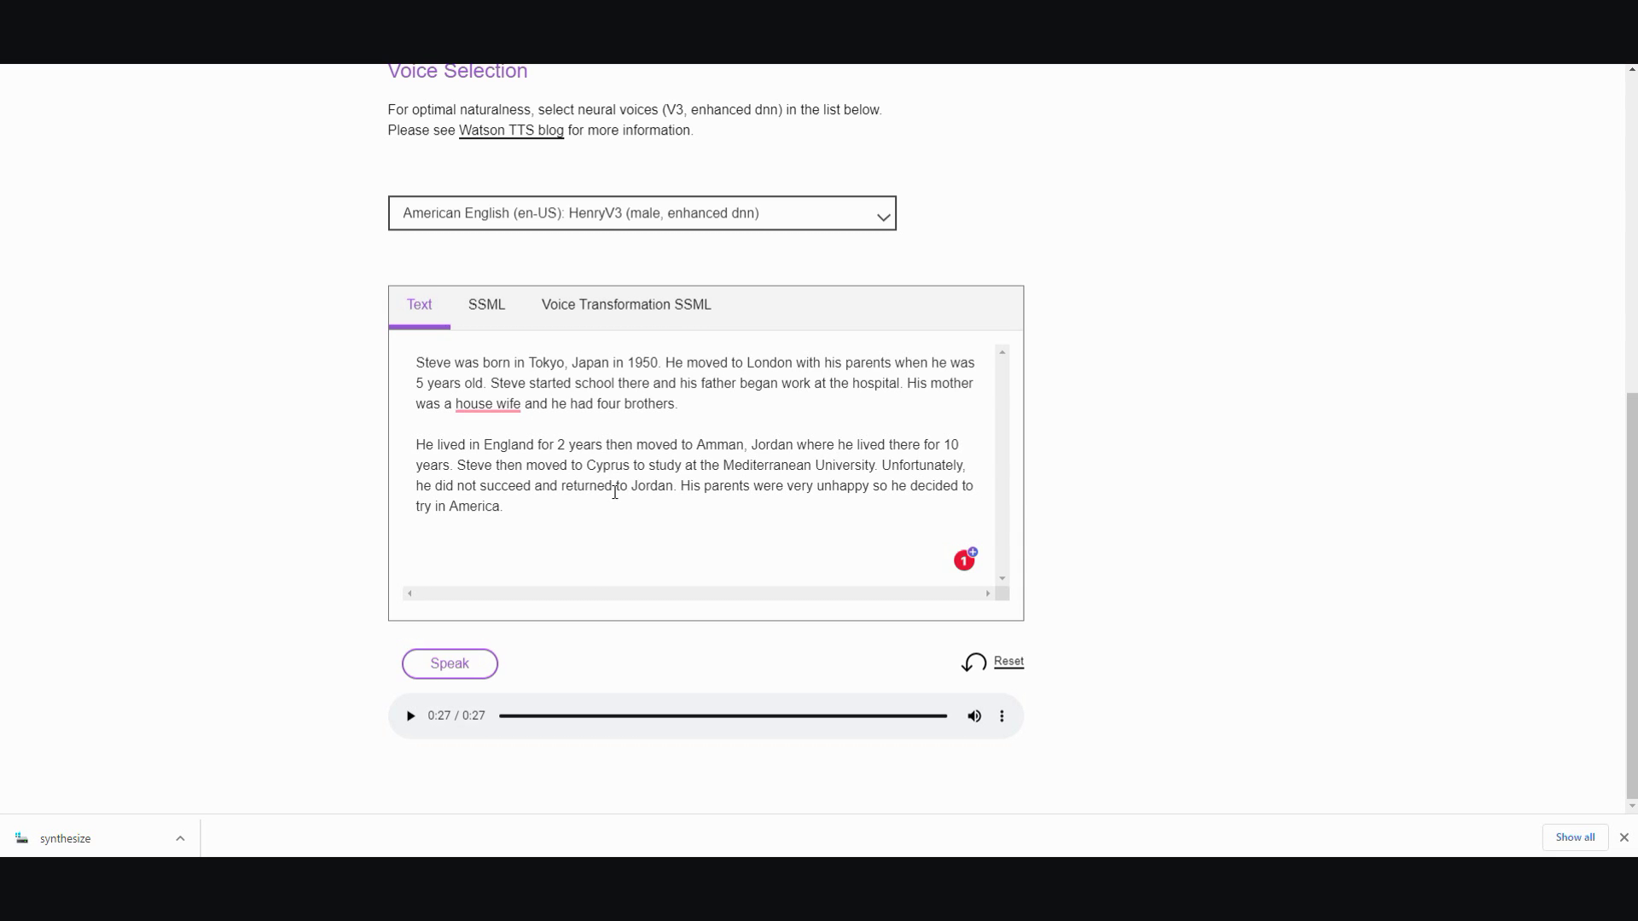
scroll(614, 493, up, 7)
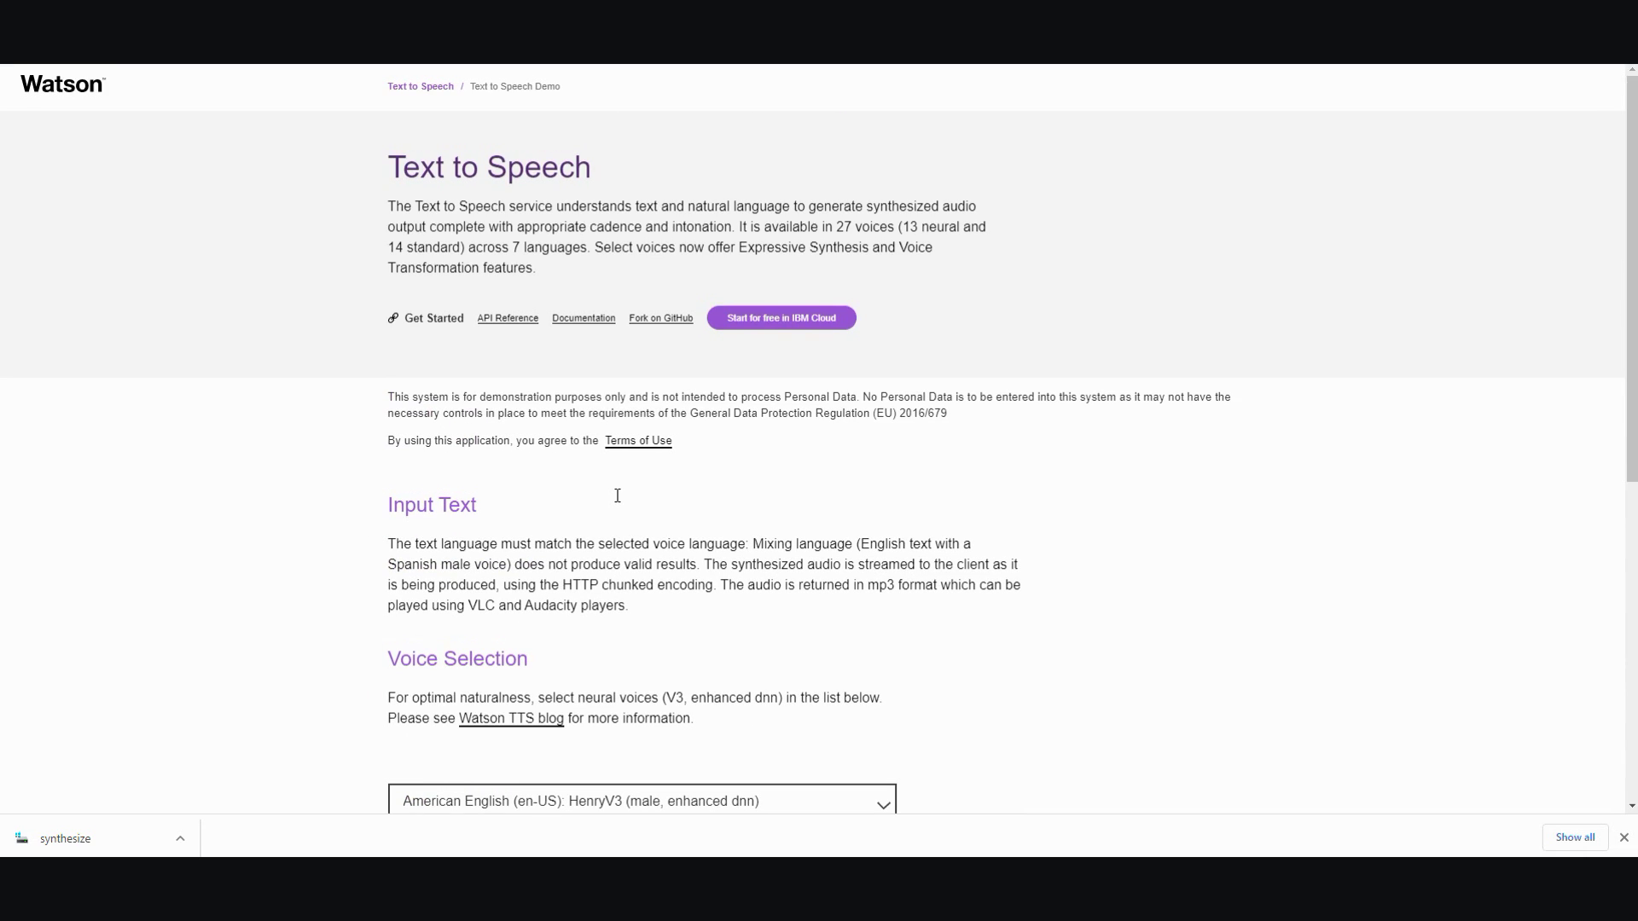
scroll(617, 495, down, 7)
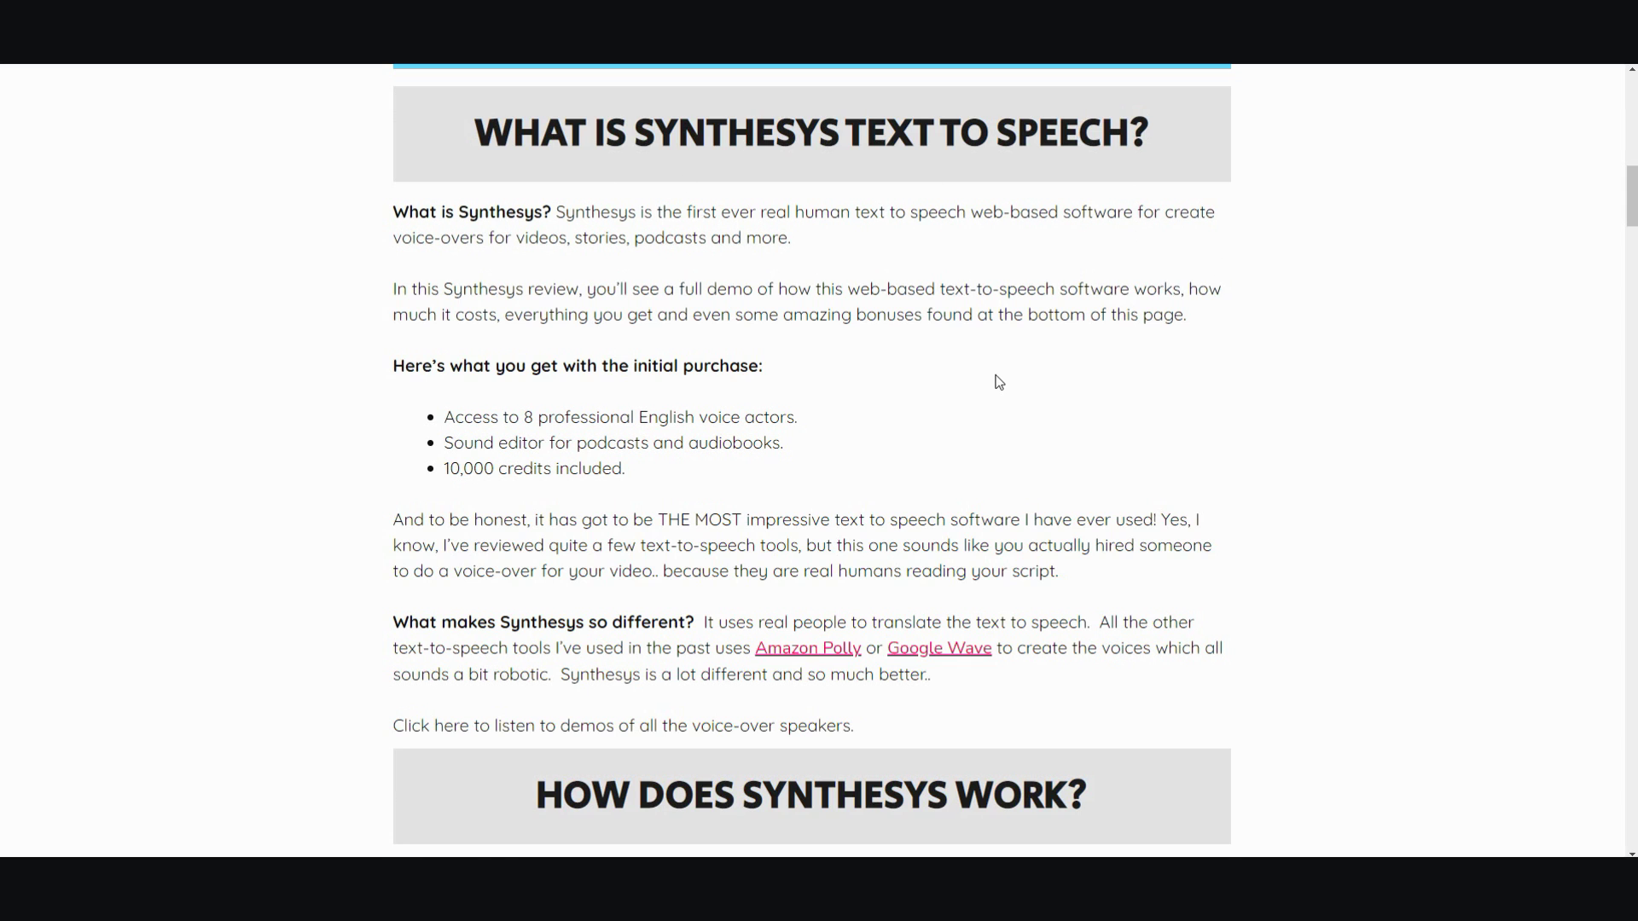
scroll(998, 382, down, 7)
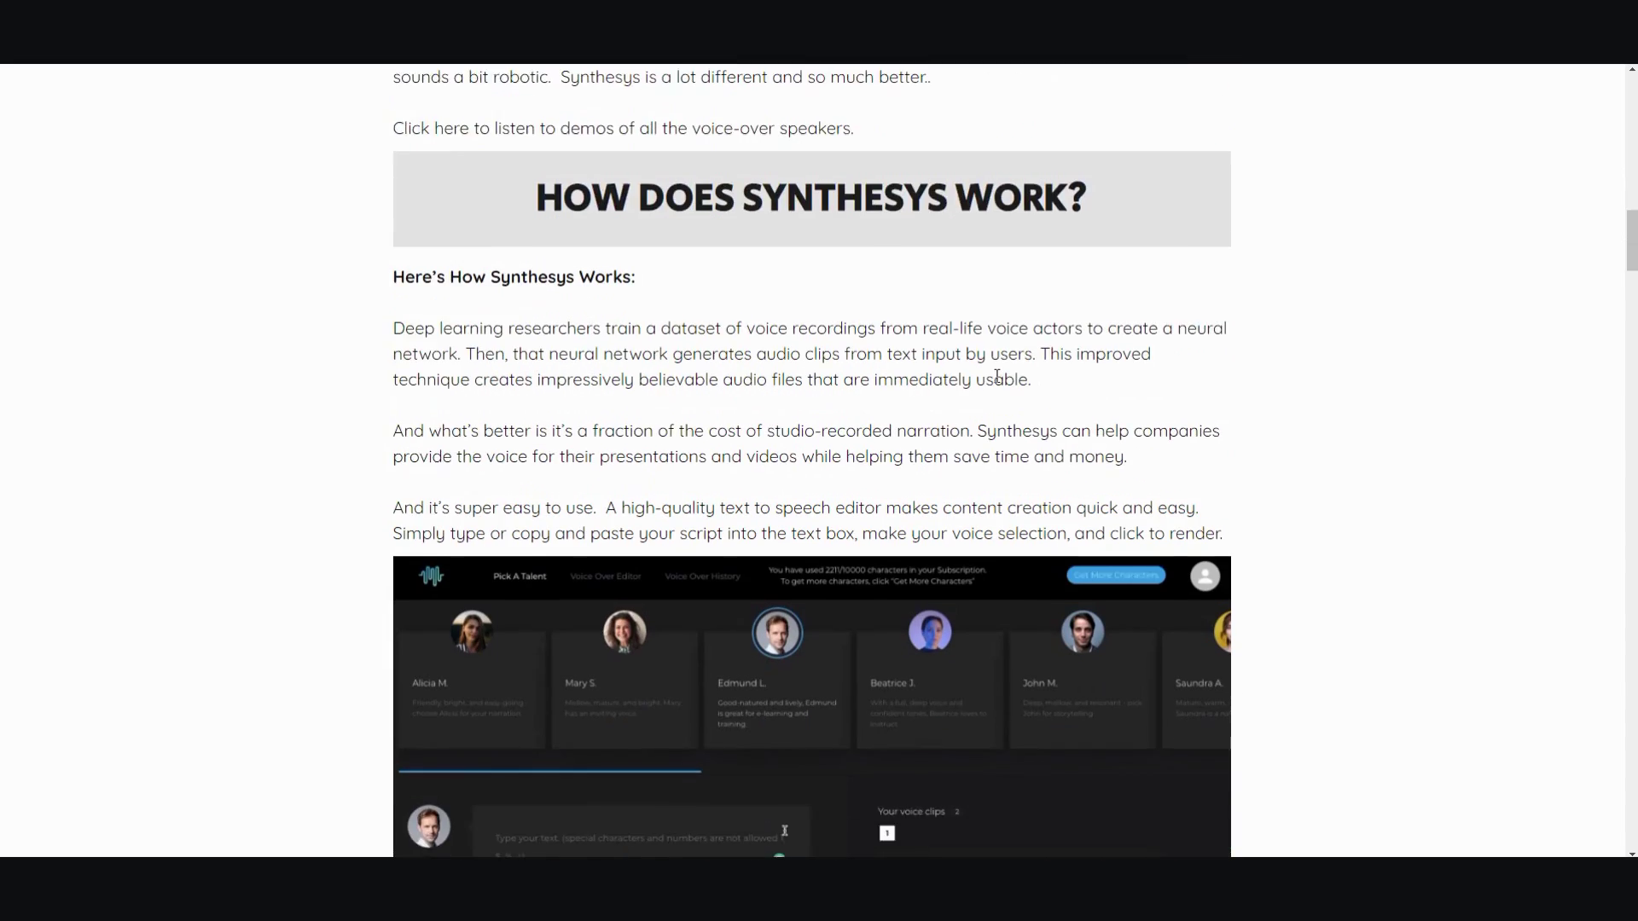
scroll(998, 377, down, 5)
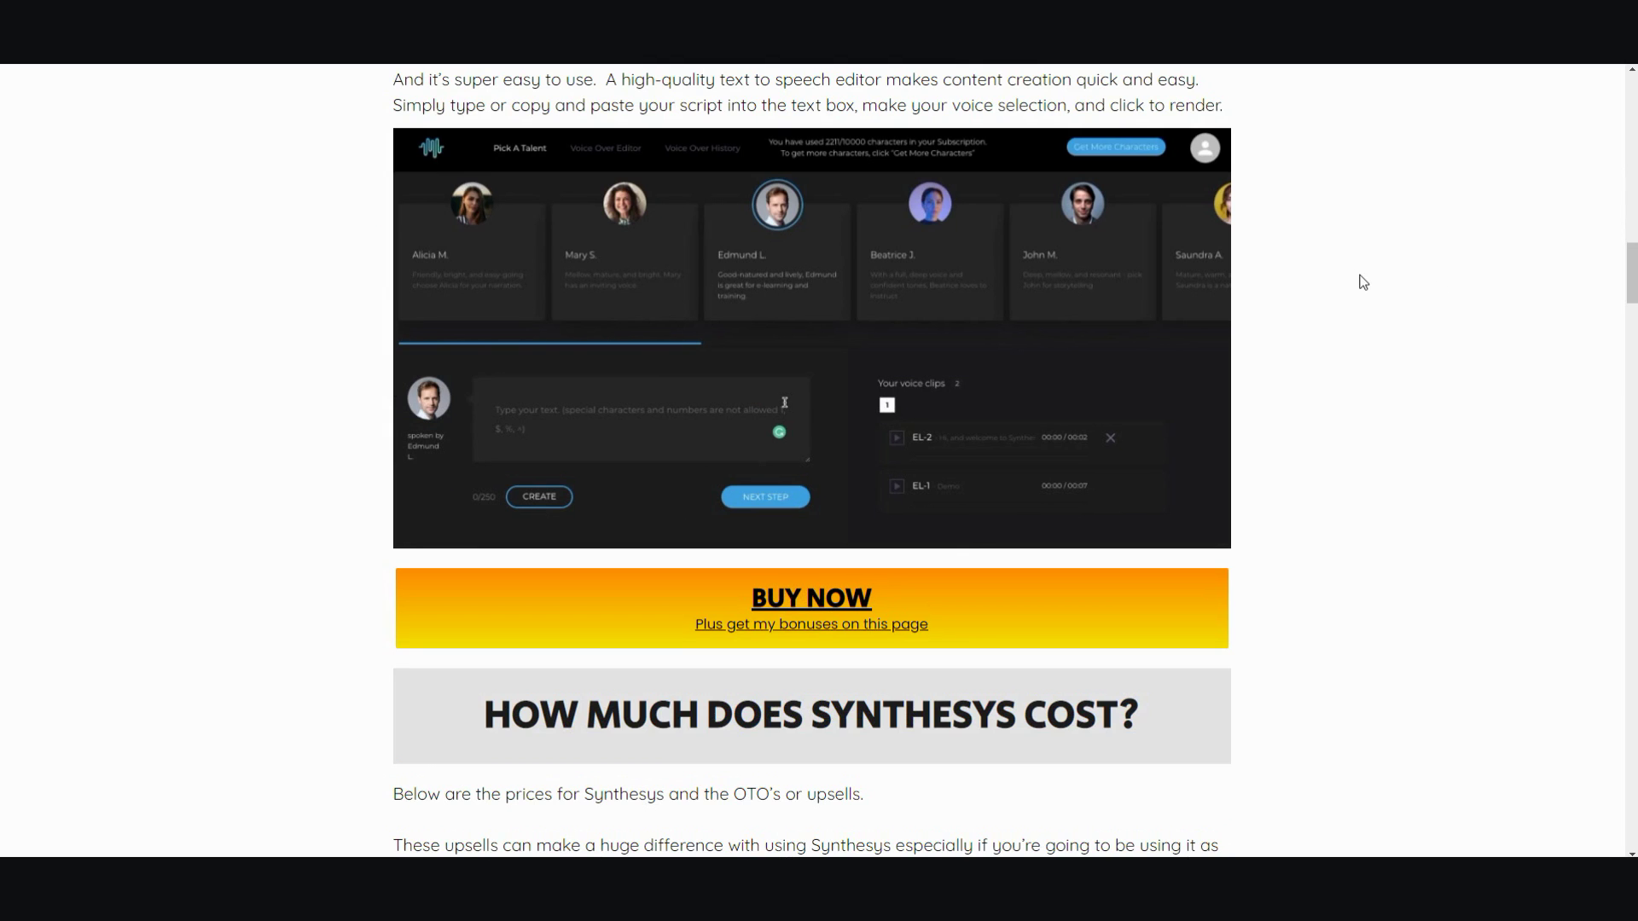
scroll(1364, 306, down, 1)
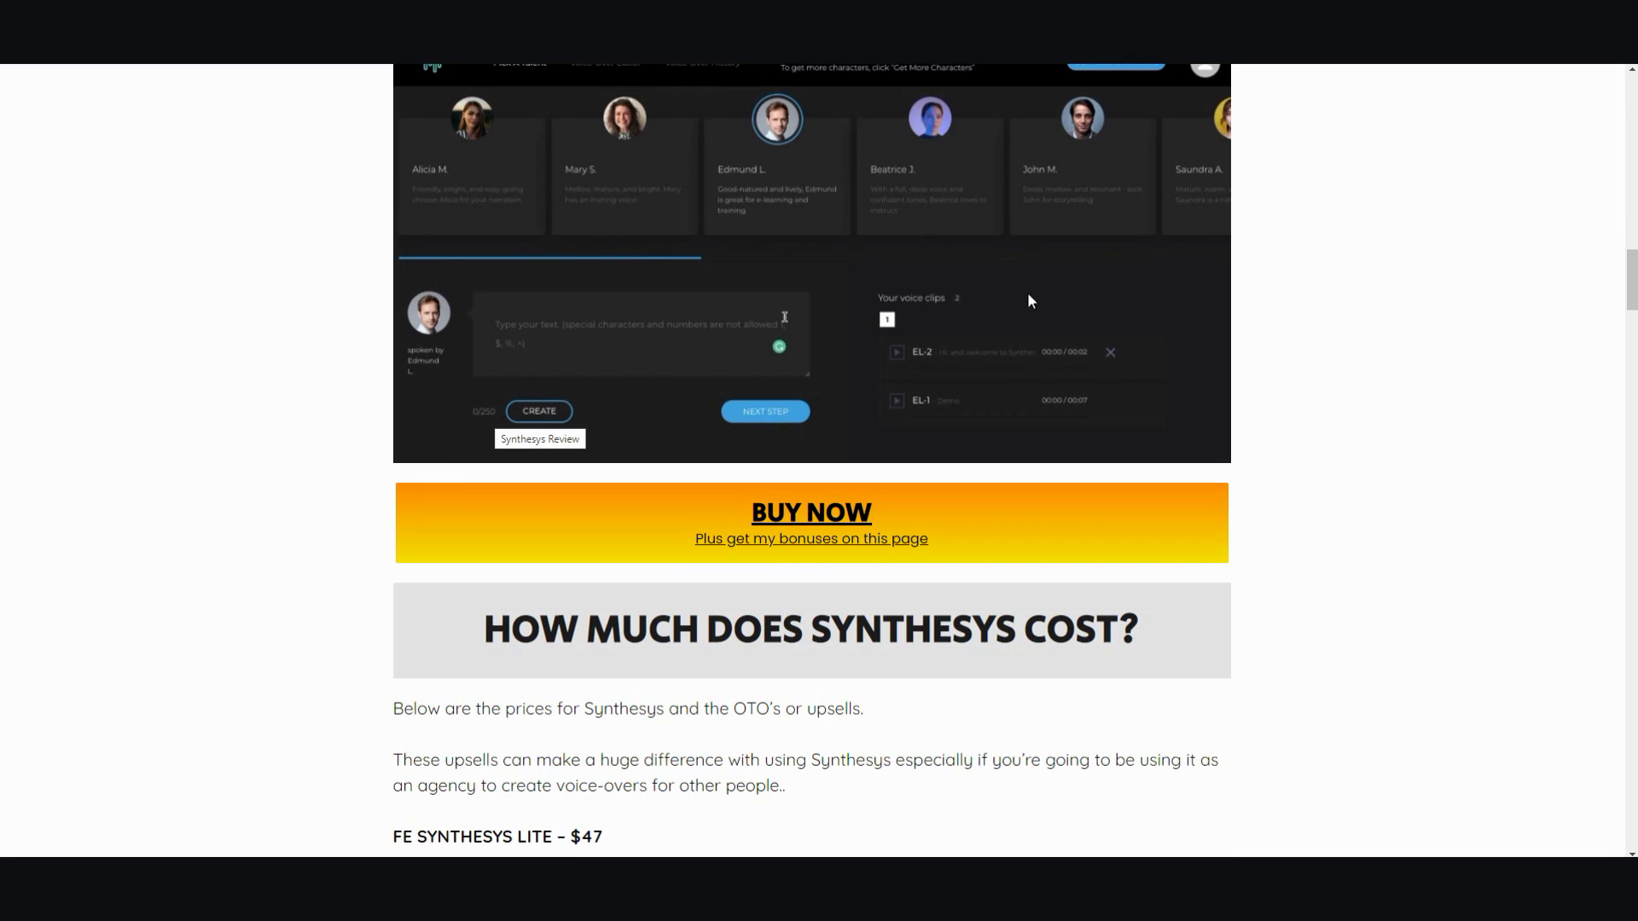
- Review the Synthesys pricing and upsells, including OTO 3 Business ($147–$497) and OTO 4 Storie ($67)
scroll(1338, 349, down, 5)
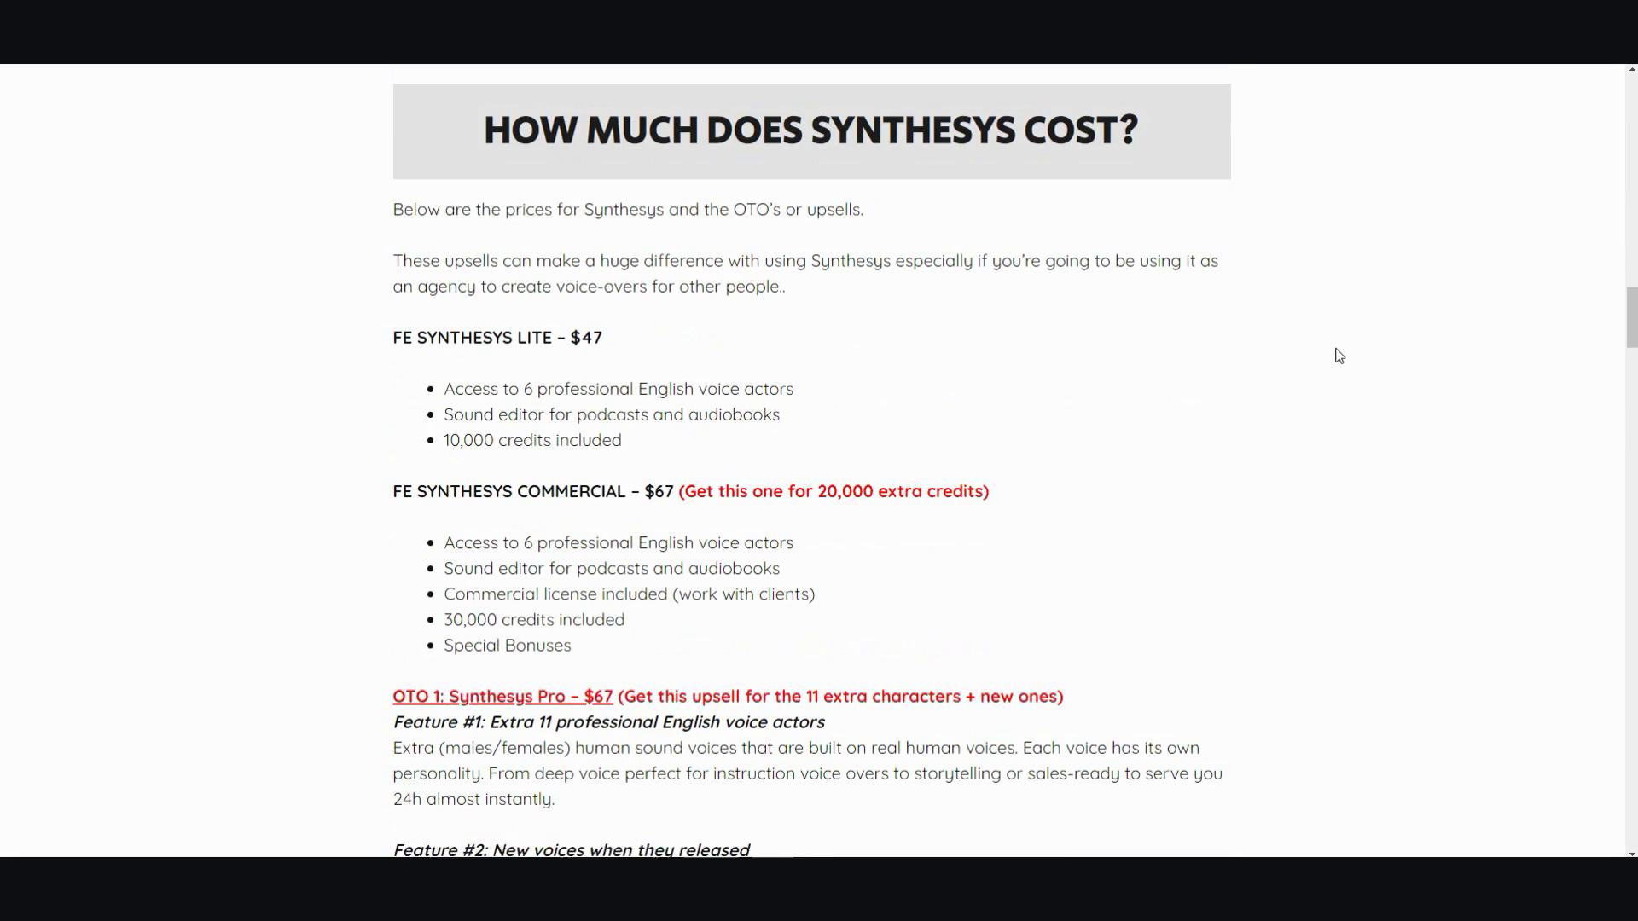
scroll(759, 342, down, 1)
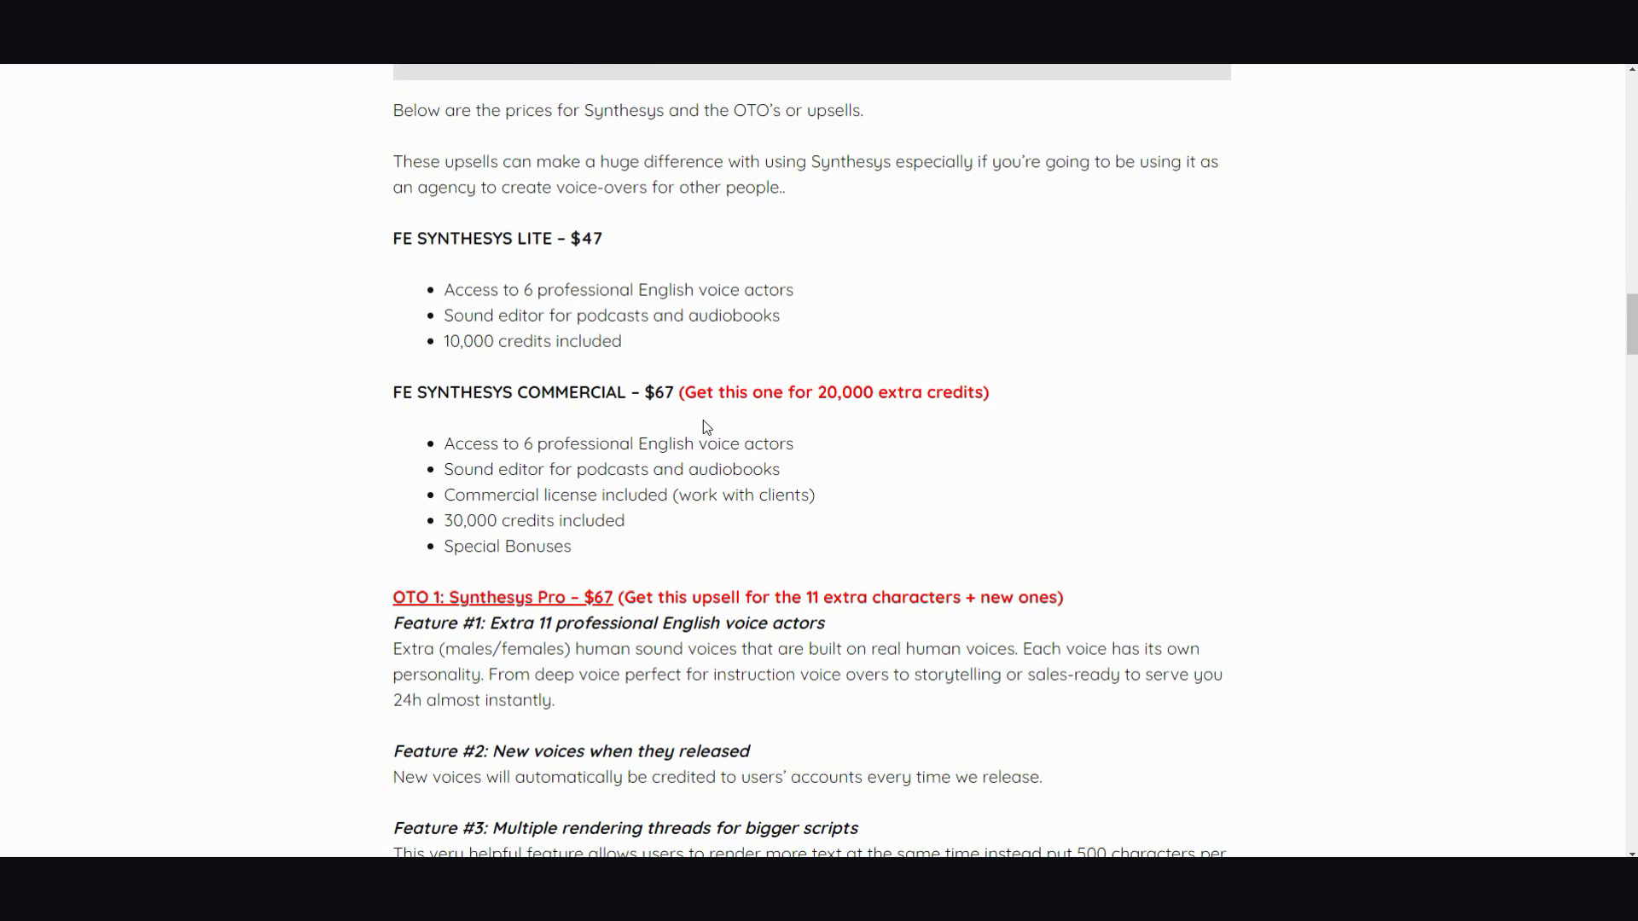
scroll(704, 421, down, 1)
scroll(702, 422, down, 1)
scroll(703, 420, down, 1)
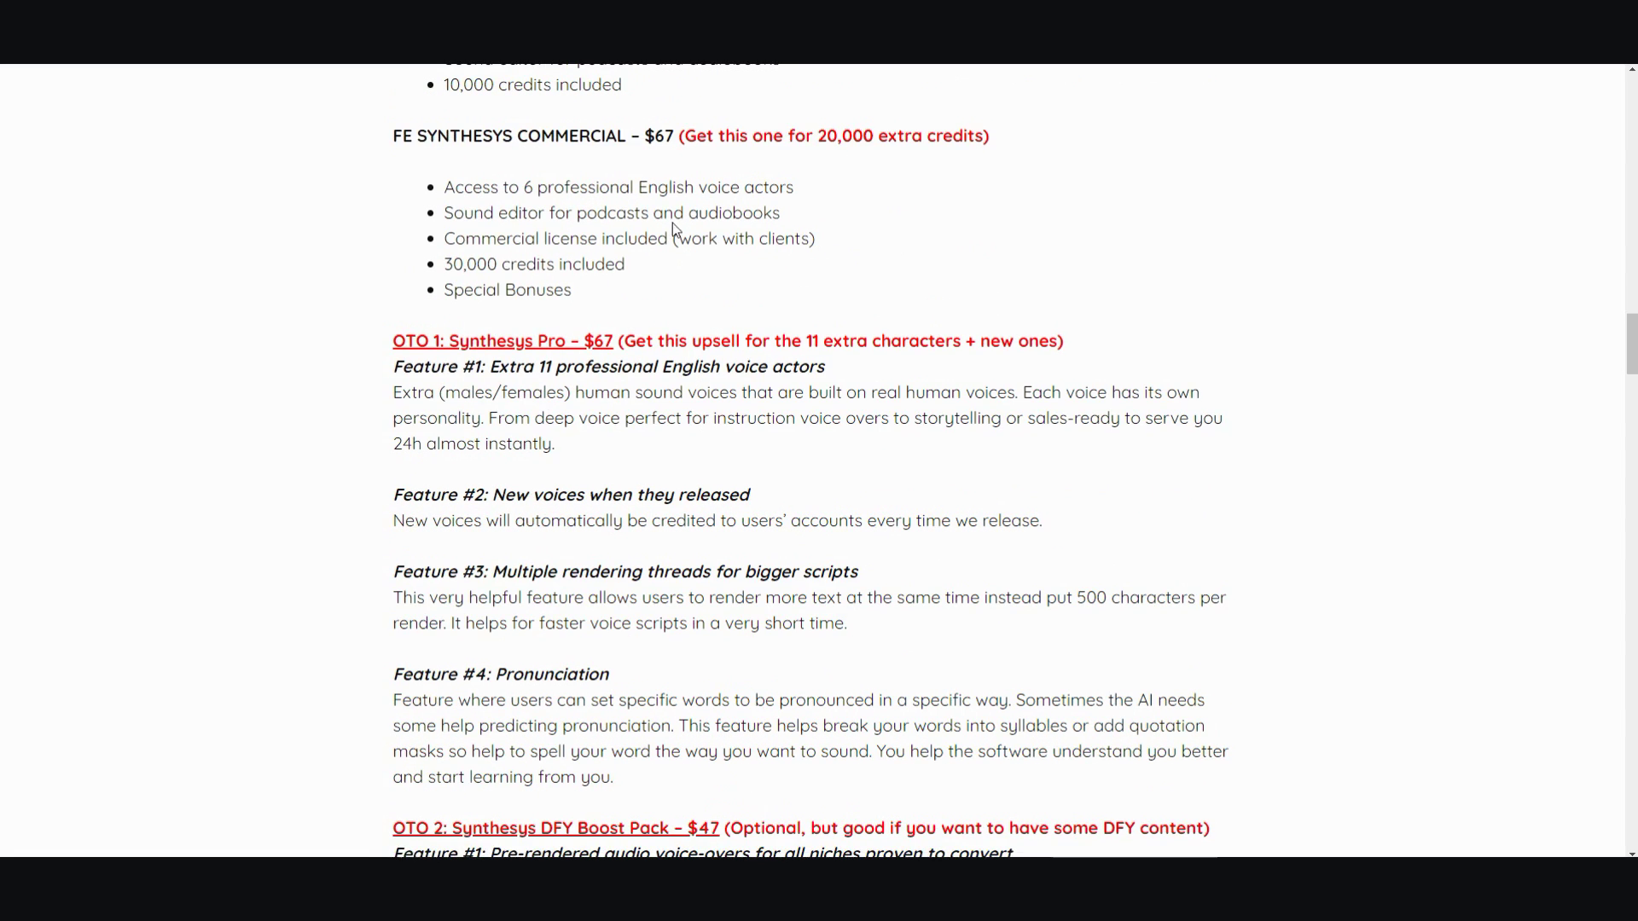
scroll(635, 291, down, 3)
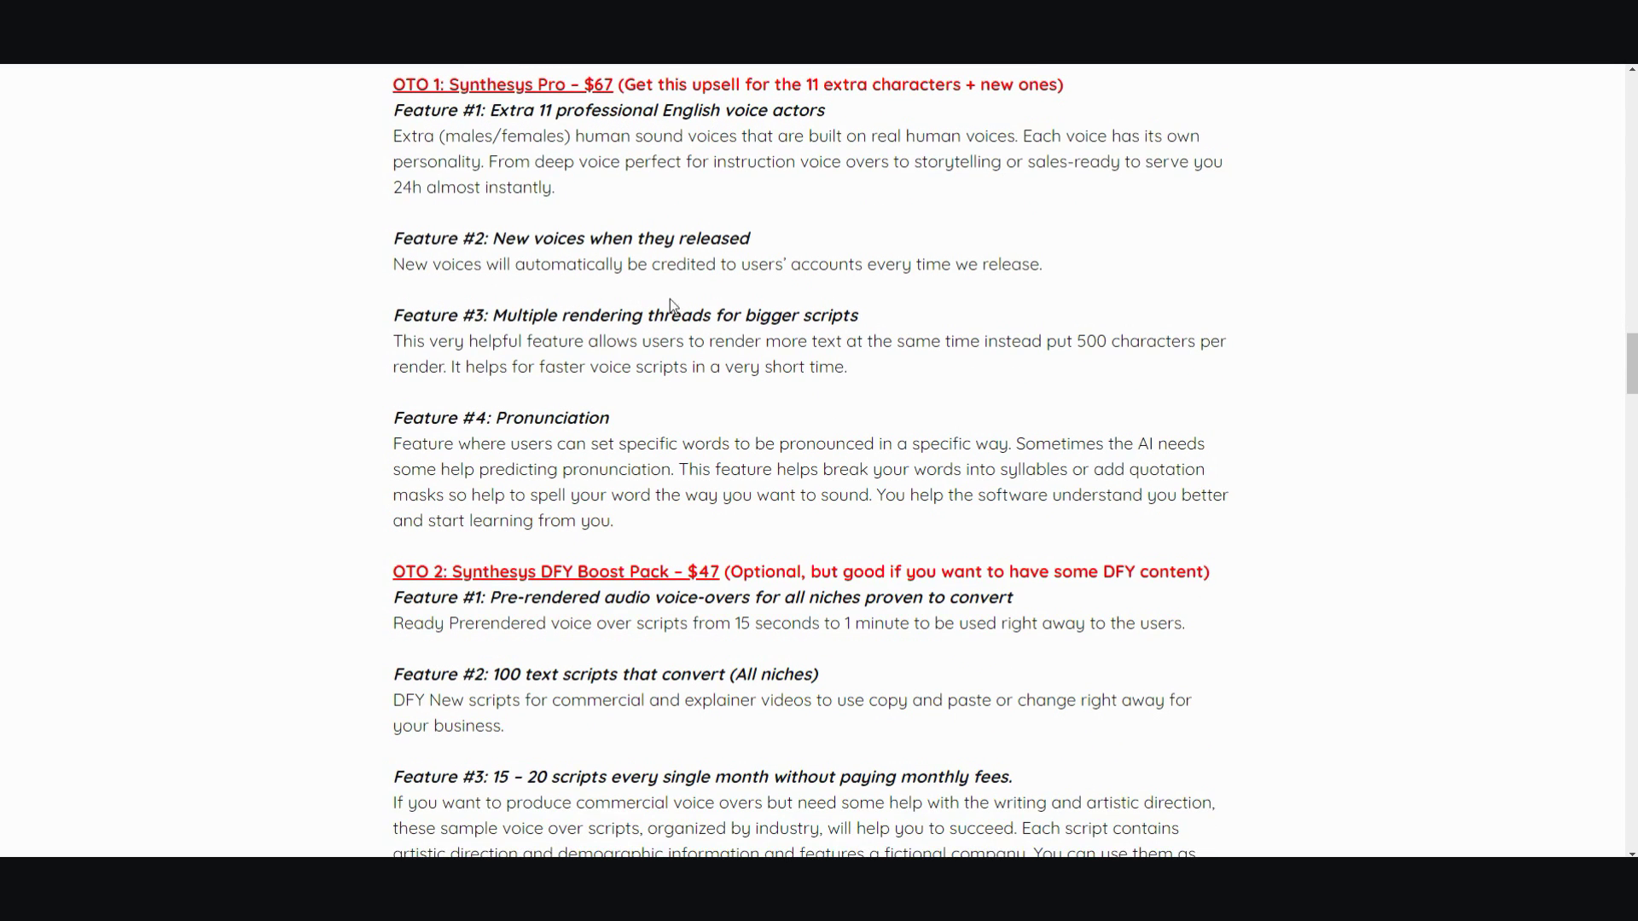
scroll(799, 299, up, 1)
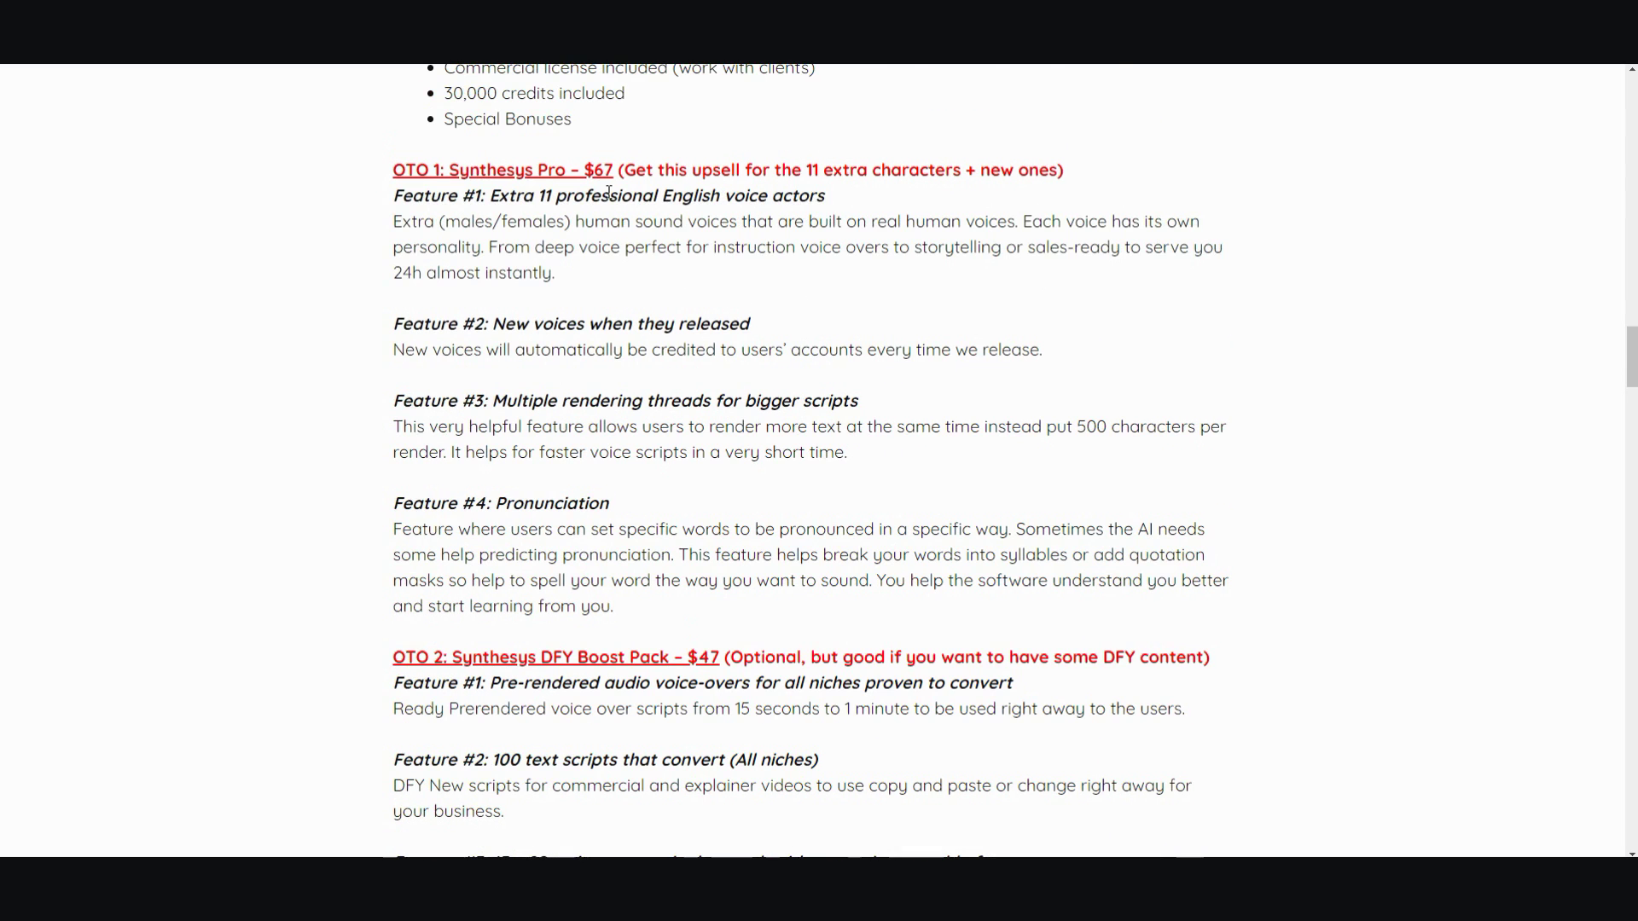
scroll(672, 392, down, 6)
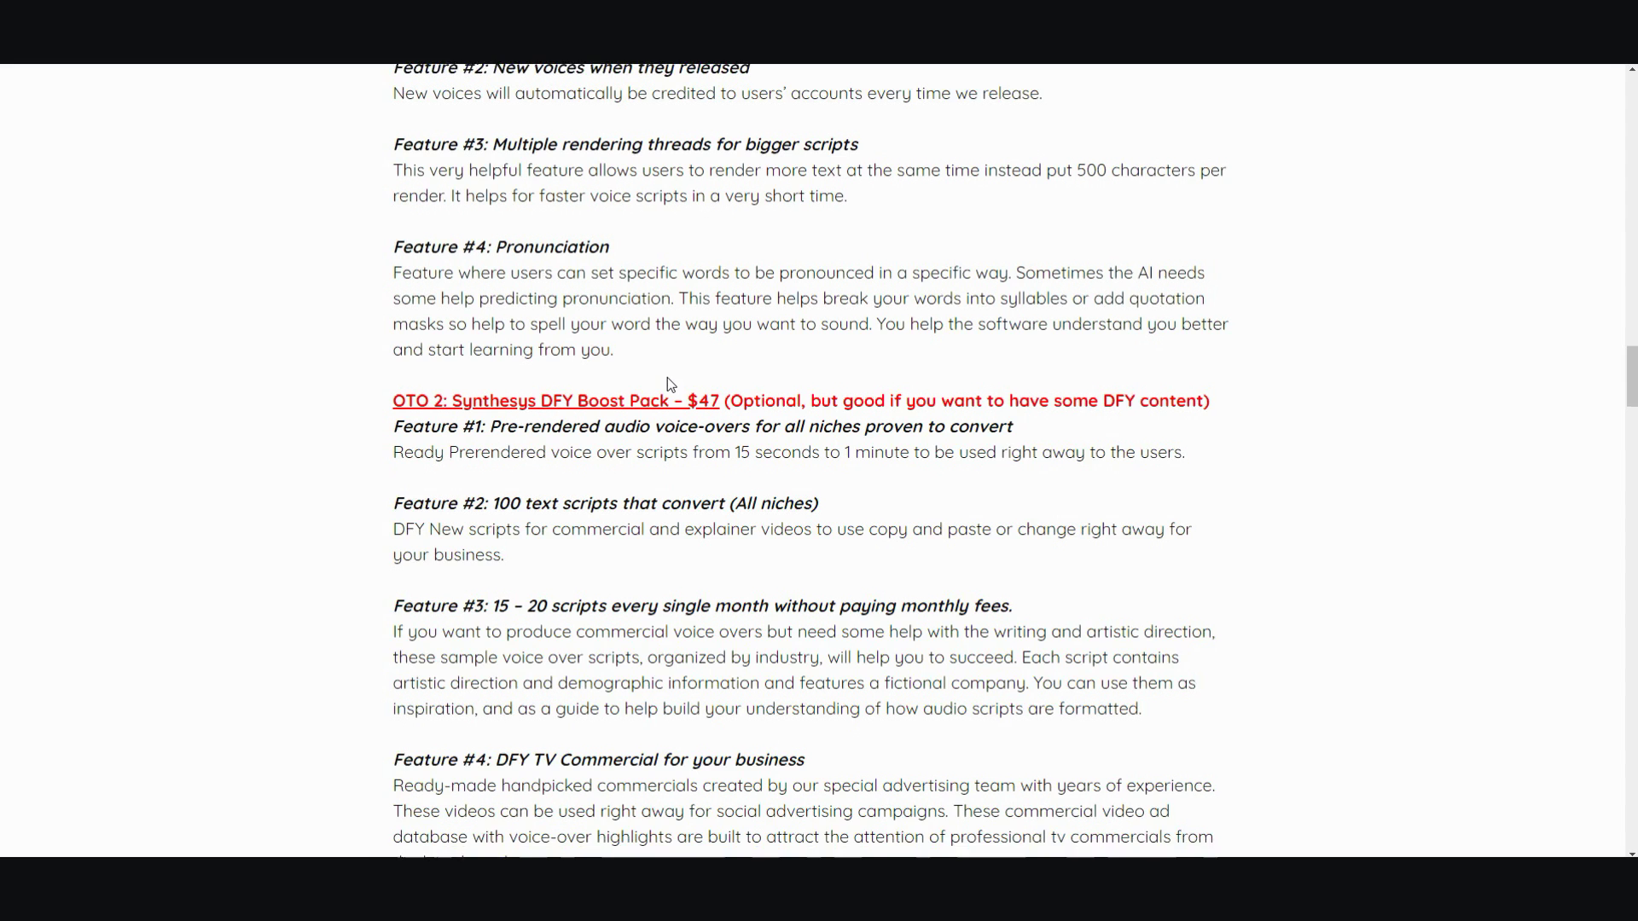
scroll(610, 384, down, 3)
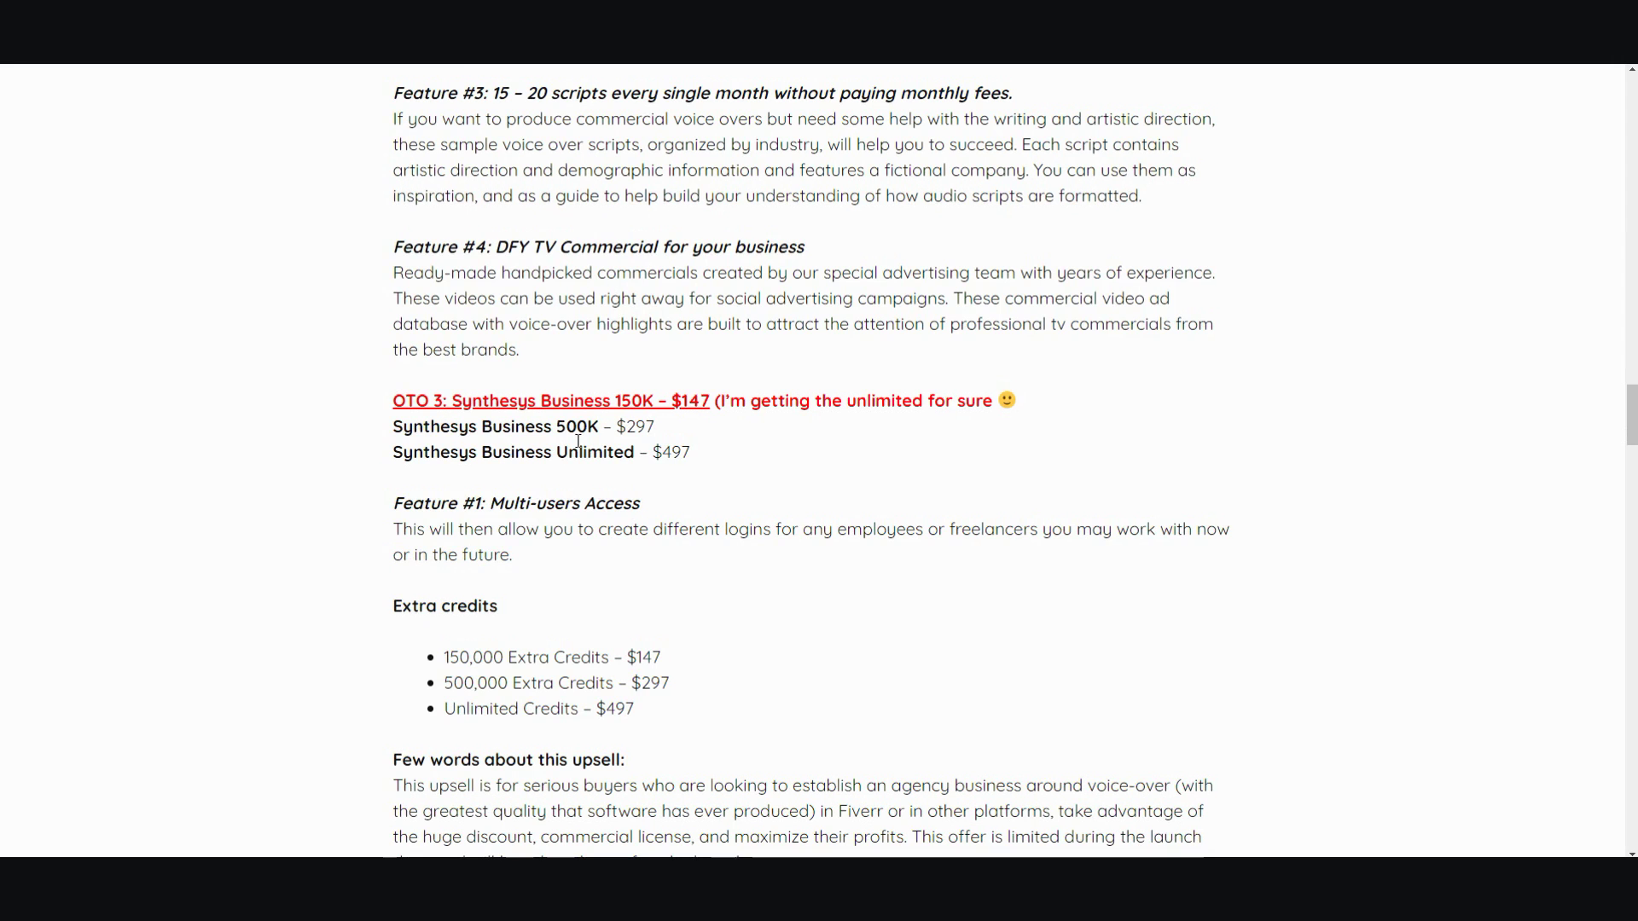
scroll(775, 361, down, 2)
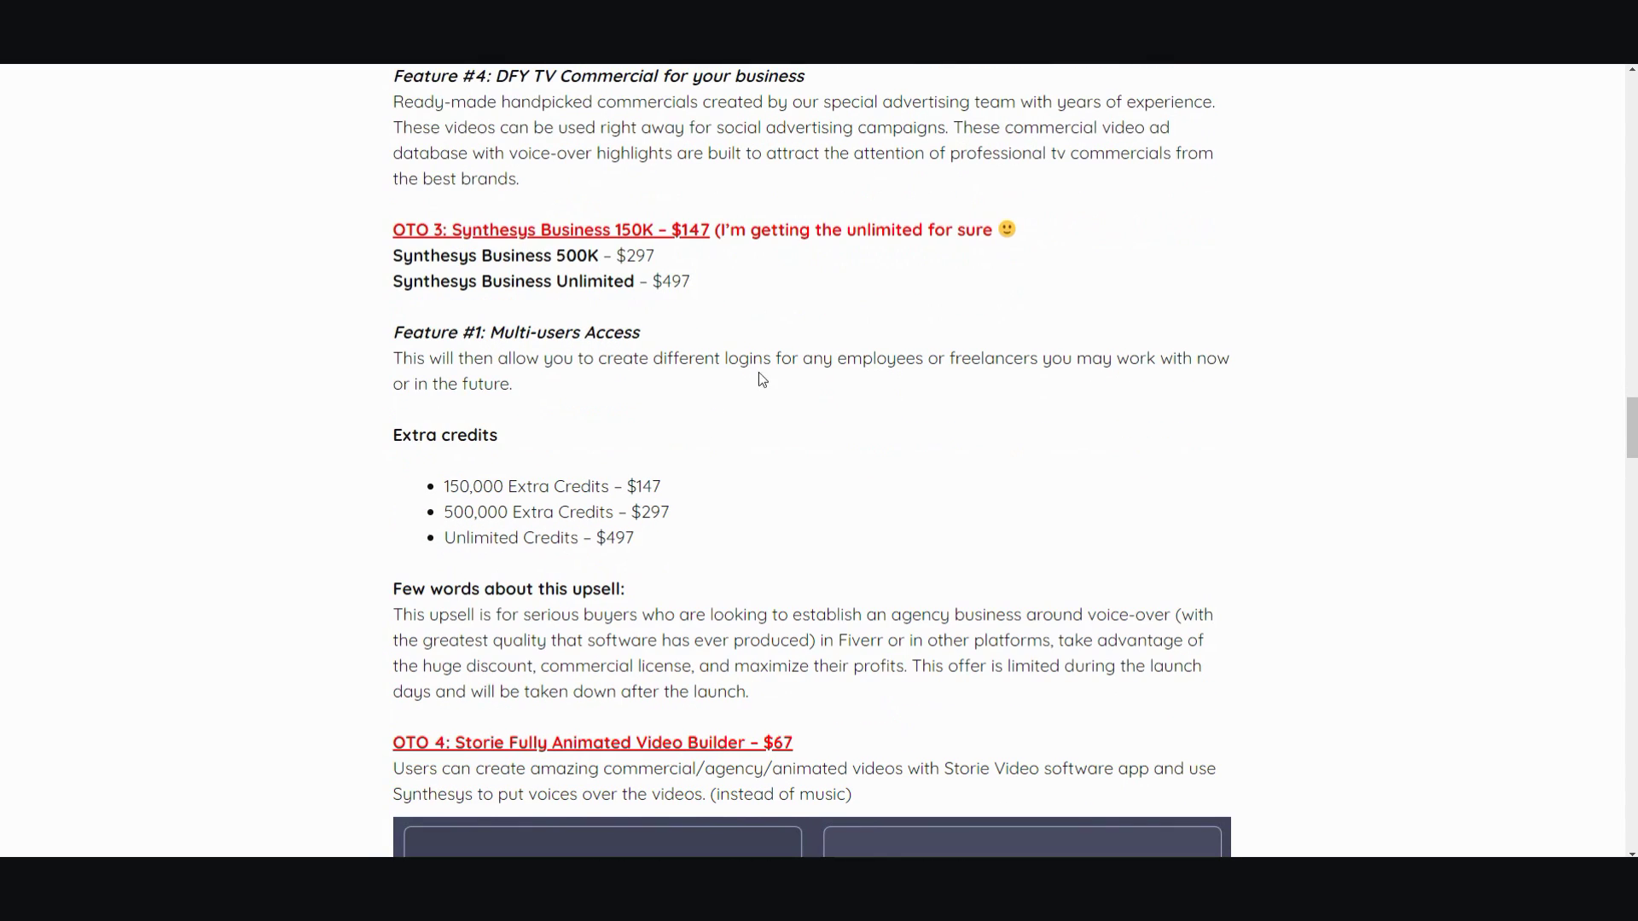
scroll(771, 388, down, 1)
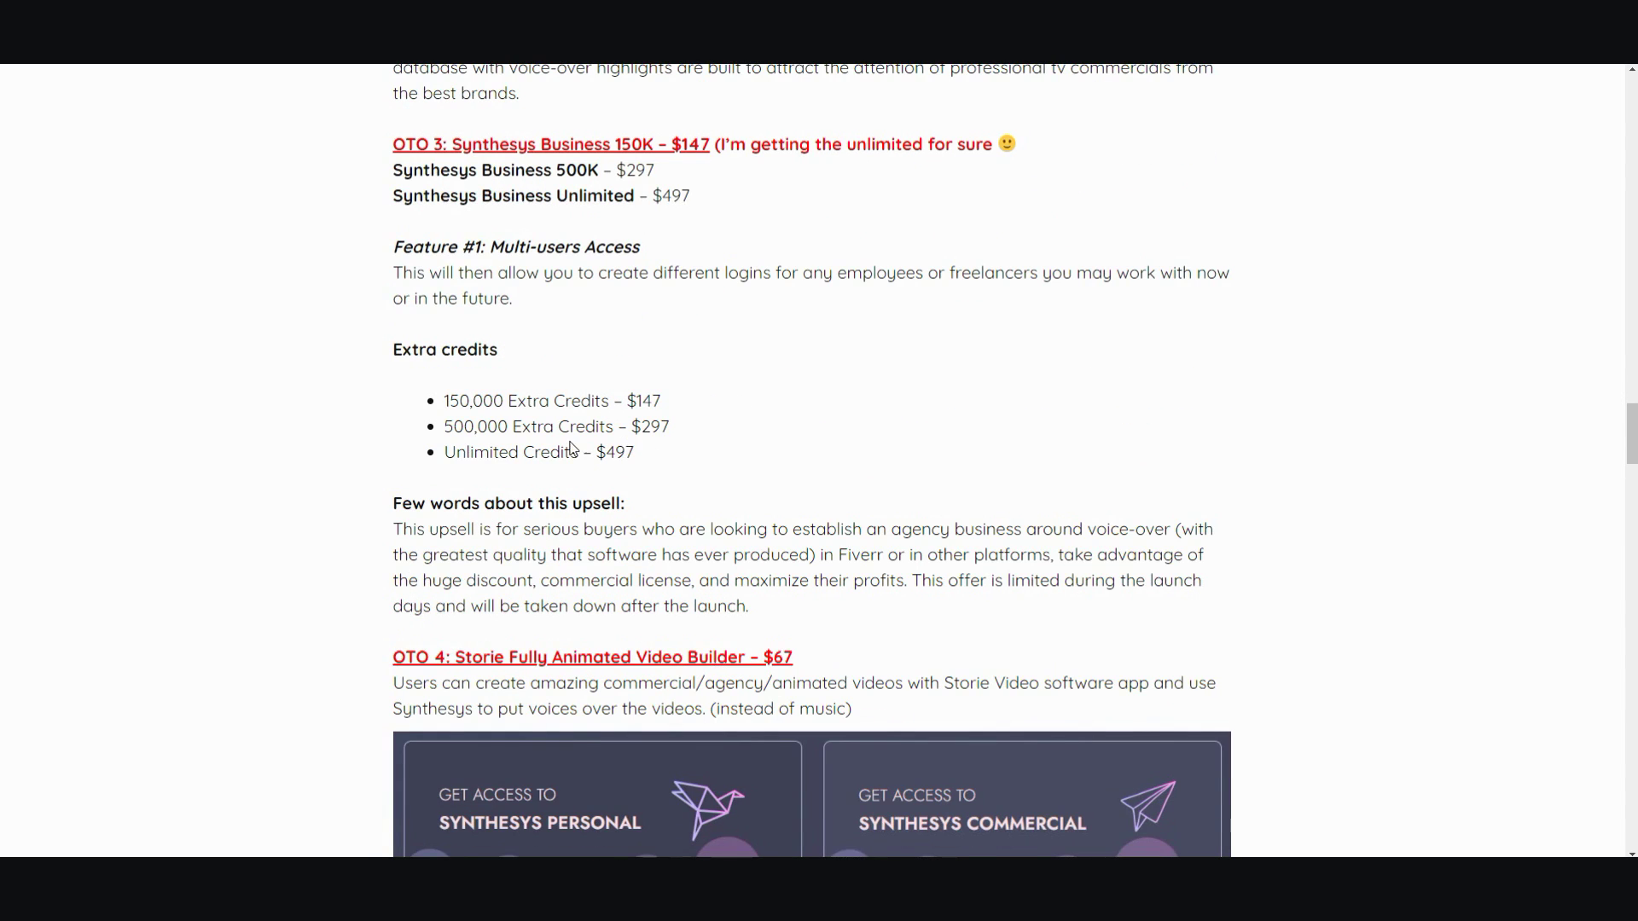